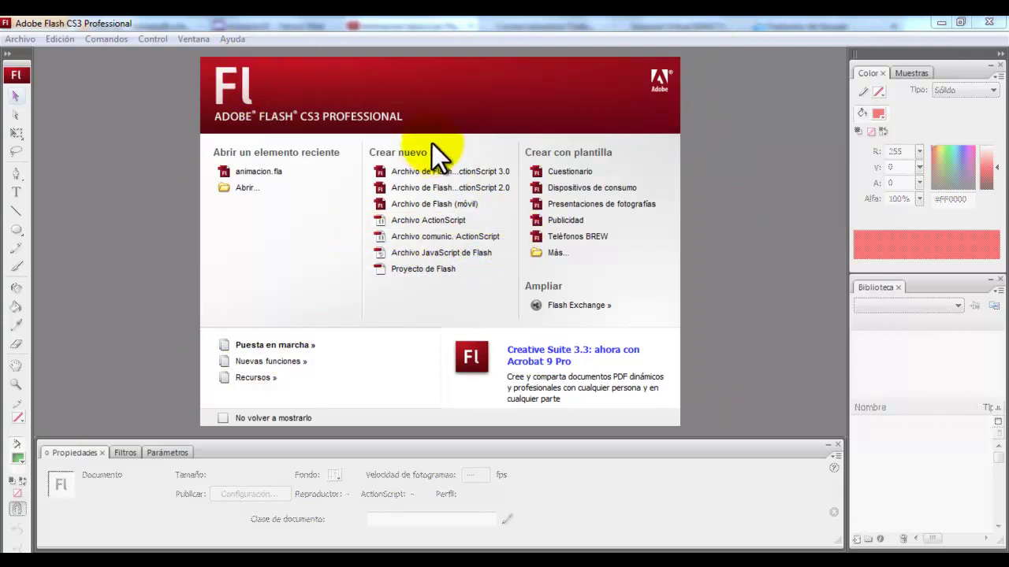
# Step: Create a new ActionScript 3.0 Flash file and set its dimensions to 800 x 600 px
pyautogui.click(423, 173)
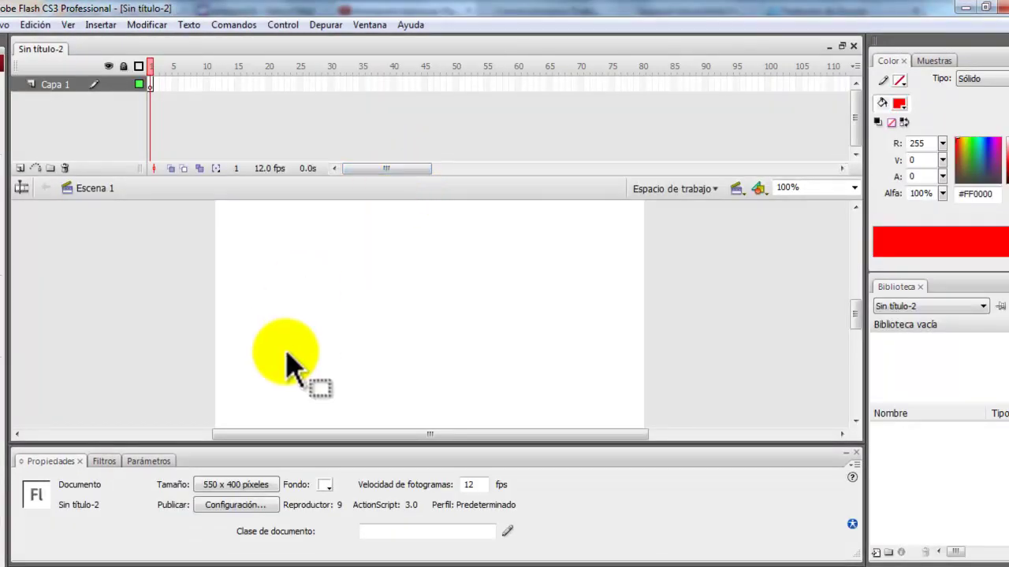
pyautogui.click(254, 484)
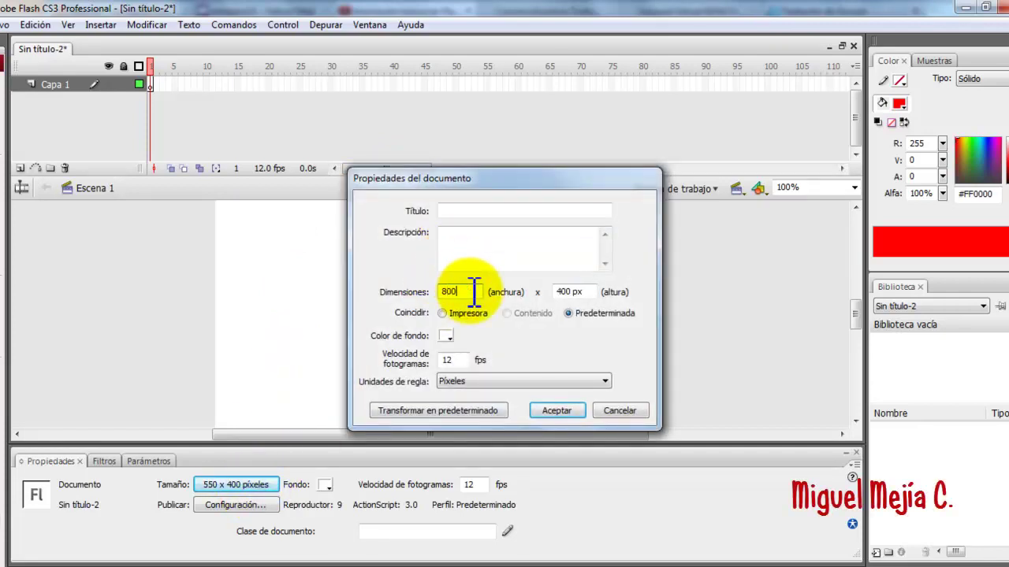
pyautogui.press('Tab')
pyautogui.write('600')
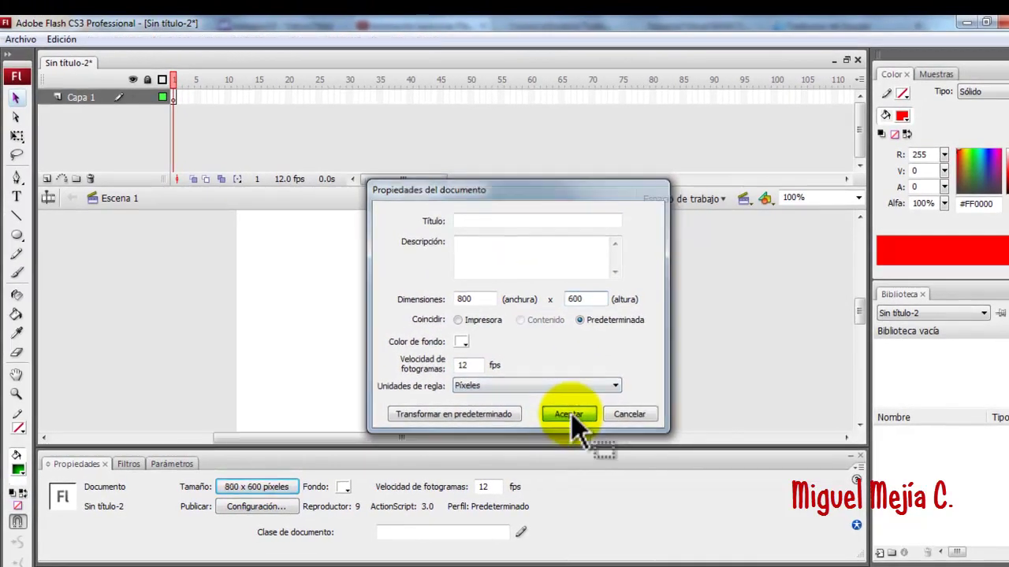
pyautogui.click(561, 413)
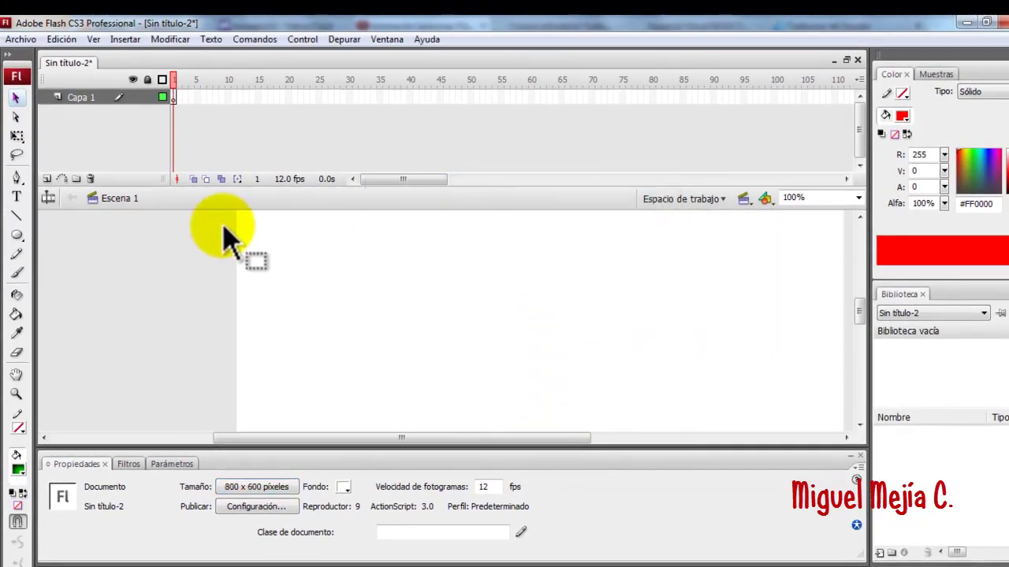
pyautogui.doubleClick(16, 374)
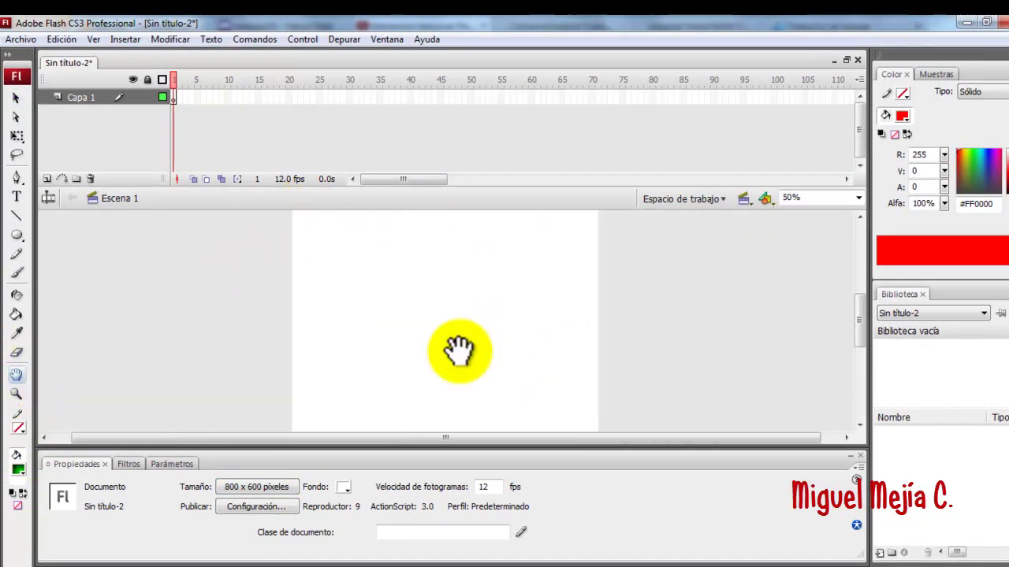
# Step: Draw a green radial-gradient circle about 144 px wide near the upper-left corner of the stage
pyautogui.click(17, 236)
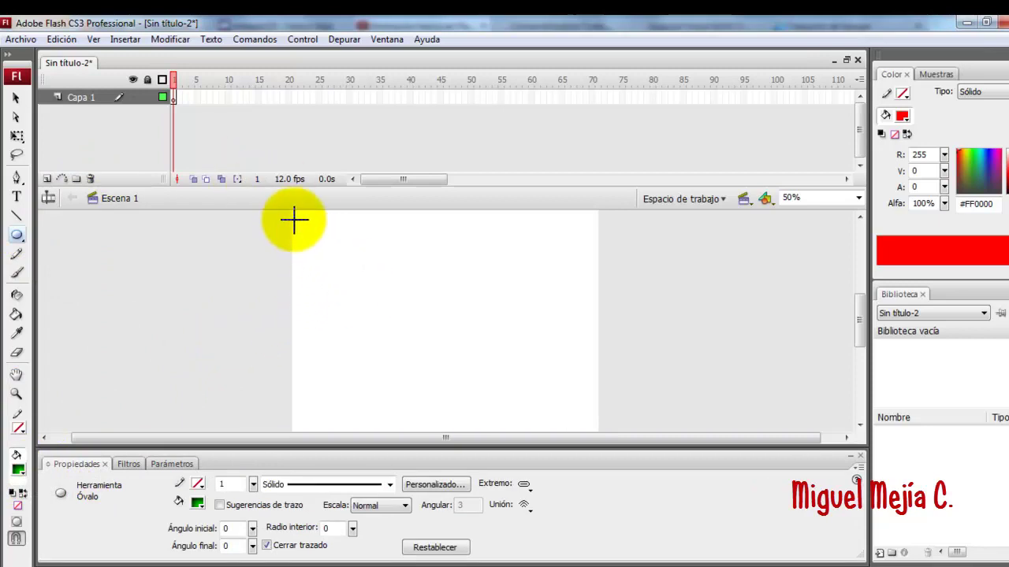
pyautogui.moveTo(299, 219)
pyautogui.mouseDown()
pyautogui.moveTo(344, 275)
pyautogui.moveTo(356, 274)
pyautogui.mouseUp()
pyautogui.click(15, 94)
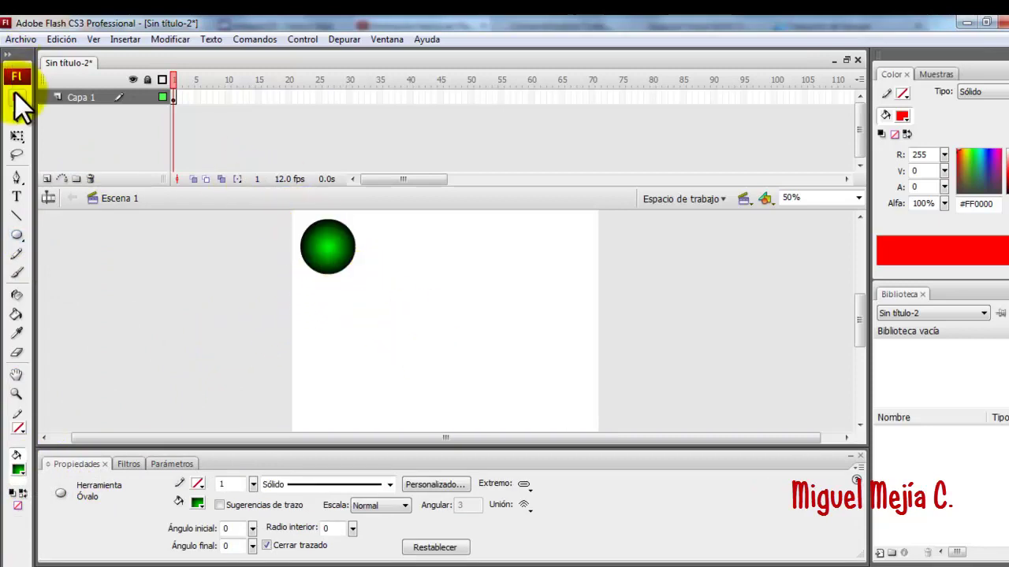
# Step: Delete the whole green circle from the stage
pyautogui.click(342, 264)
pyautogui.moveTo(268, 302); pyautogui.dragTo(374, 211)
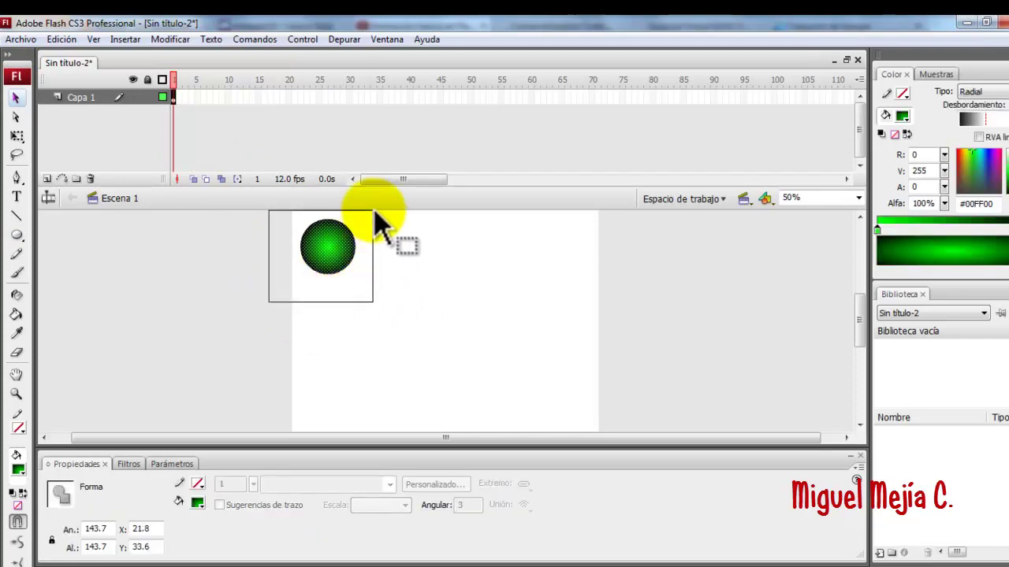
pyautogui.press('Delete')
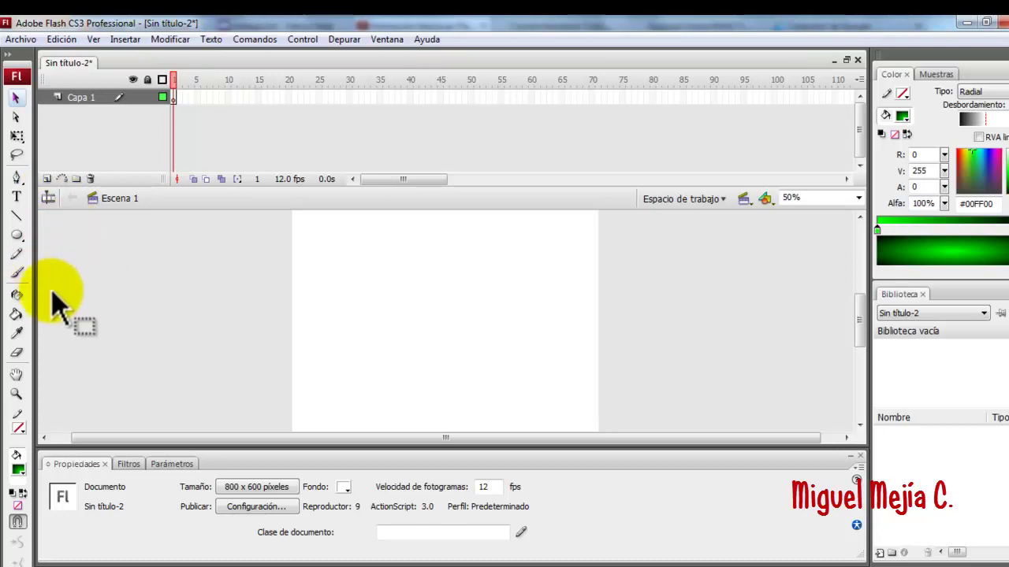
# Step: Enable object drawing for the Oval tool and draw a circle about 118 px wide near the stage's upper-left corner
pyautogui.click(17, 234)
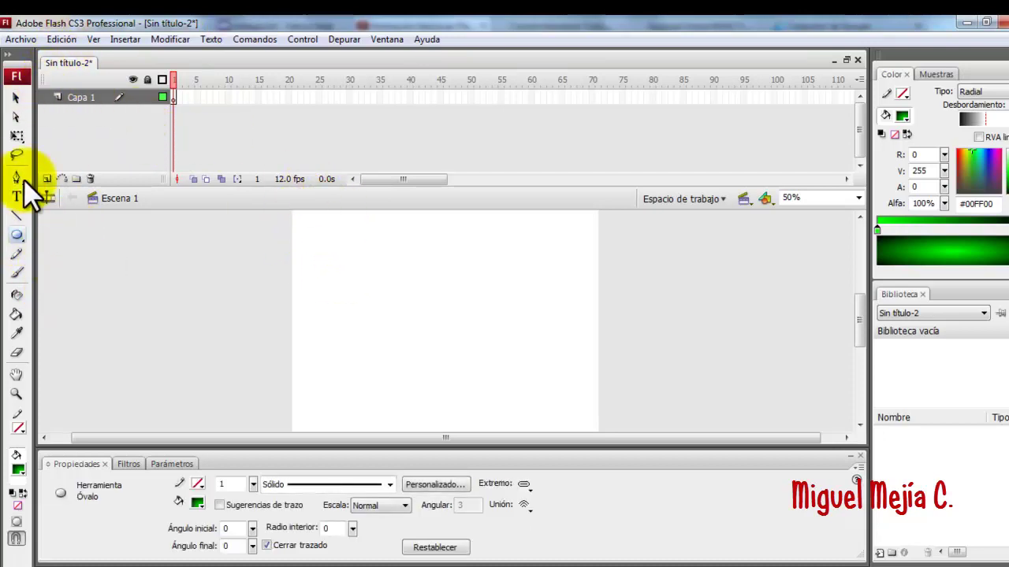
pyautogui.click(19, 101)
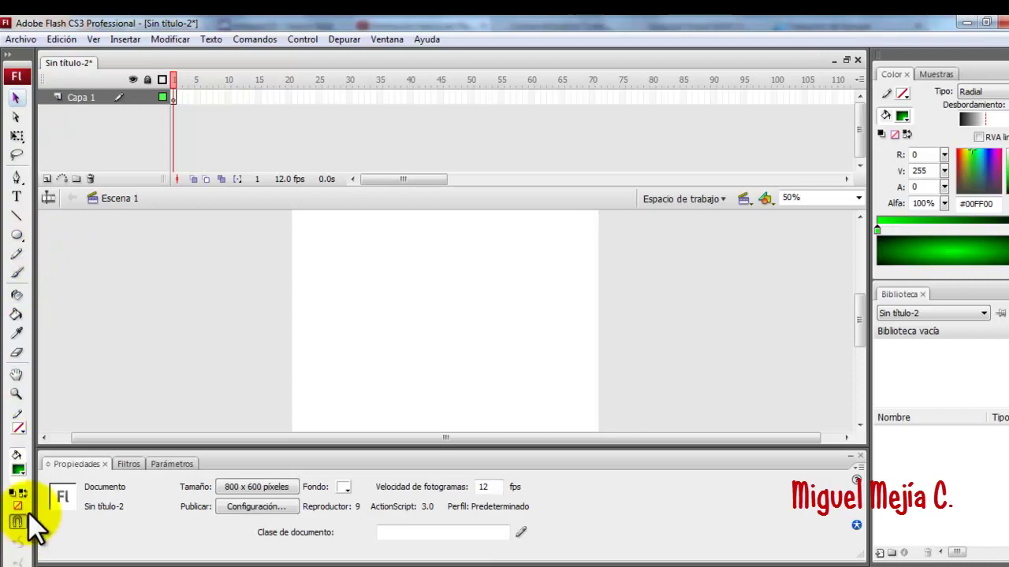
pyautogui.click(16, 235)
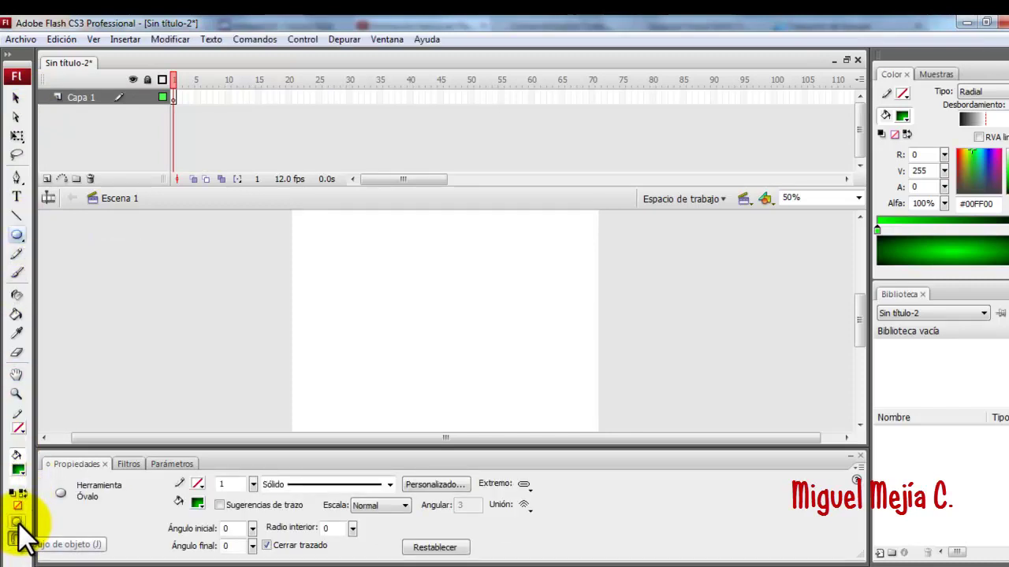
pyautogui.click(18, 523)
pyautogui.moveTo(304, 220); pyautogui.dragTo(352, 261)
pyautogui.click(16, 97)
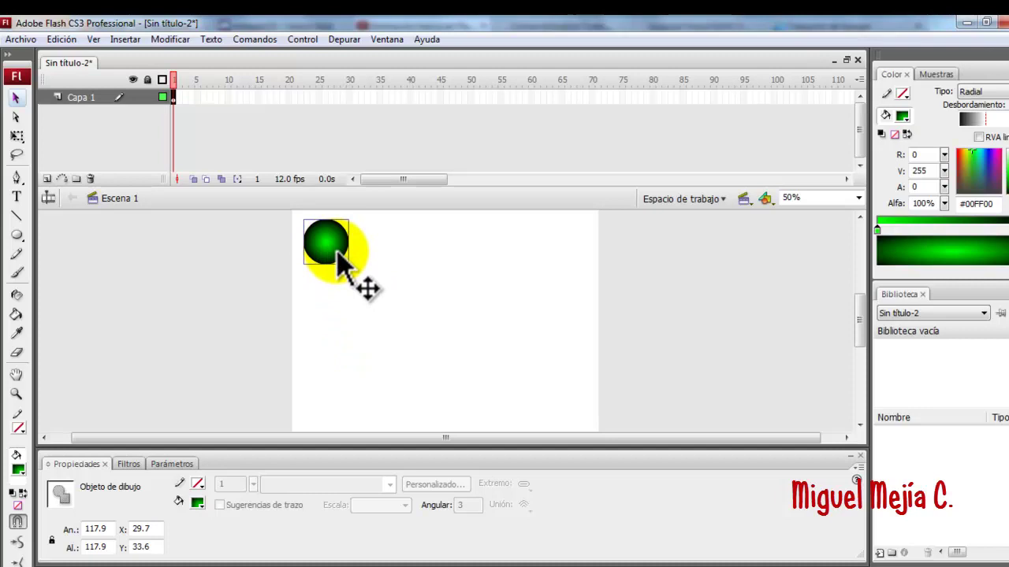
# Step: Delete the drawing-object circle and draw a plain-shape circle about 140 px wide in its place with object drawing off
pyautogui.press('Delete')
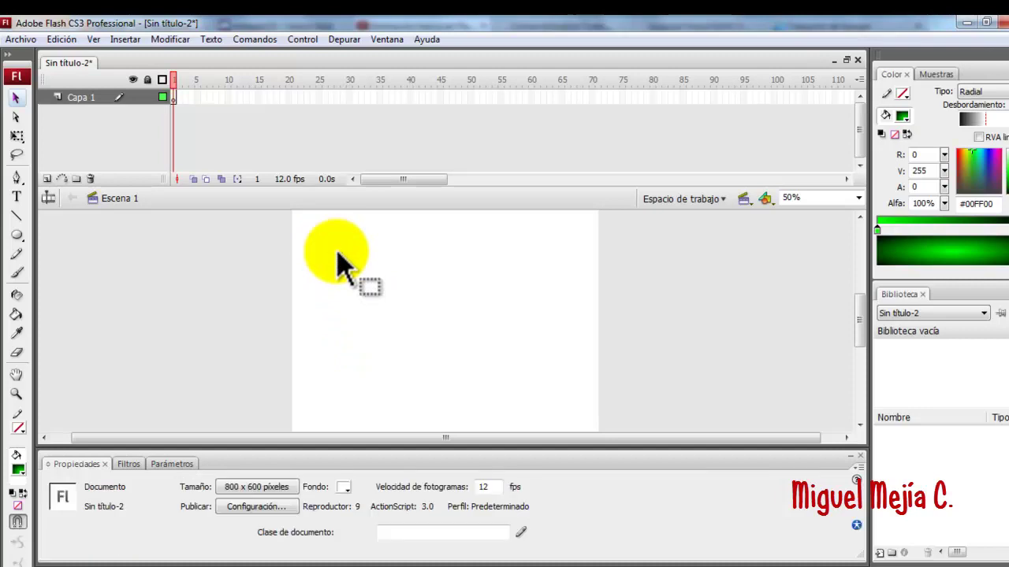
pyautogui.click(16, 235)
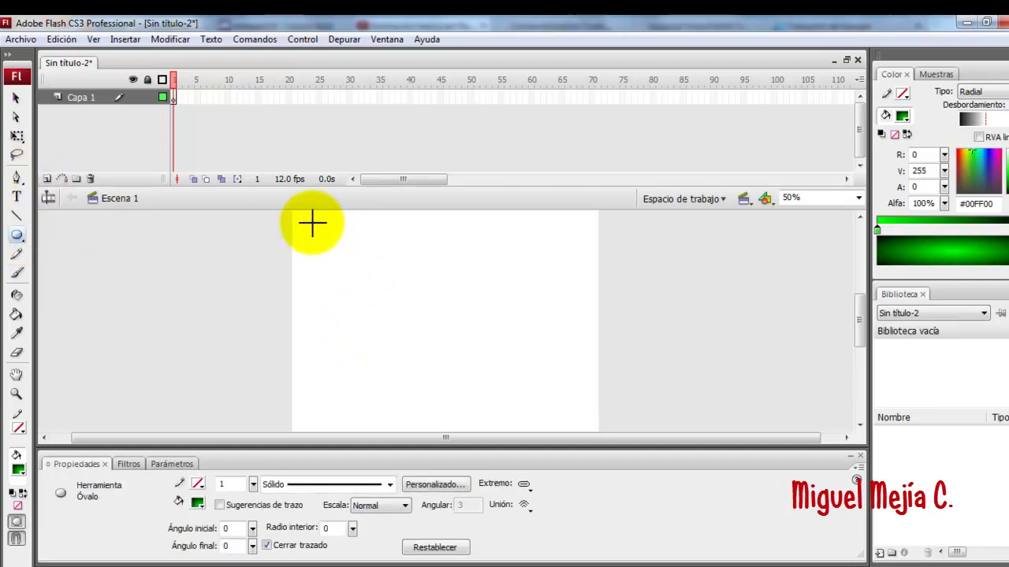
pyautogui.click(16, 522)
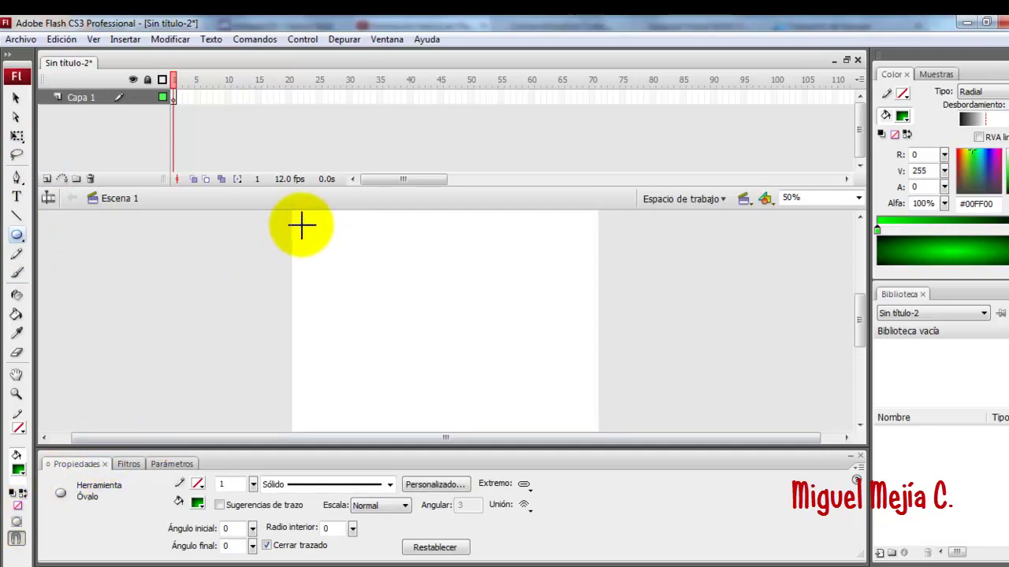
pyautogui.moveTo(301, 224); pyautogui.dragTo(354, 276)
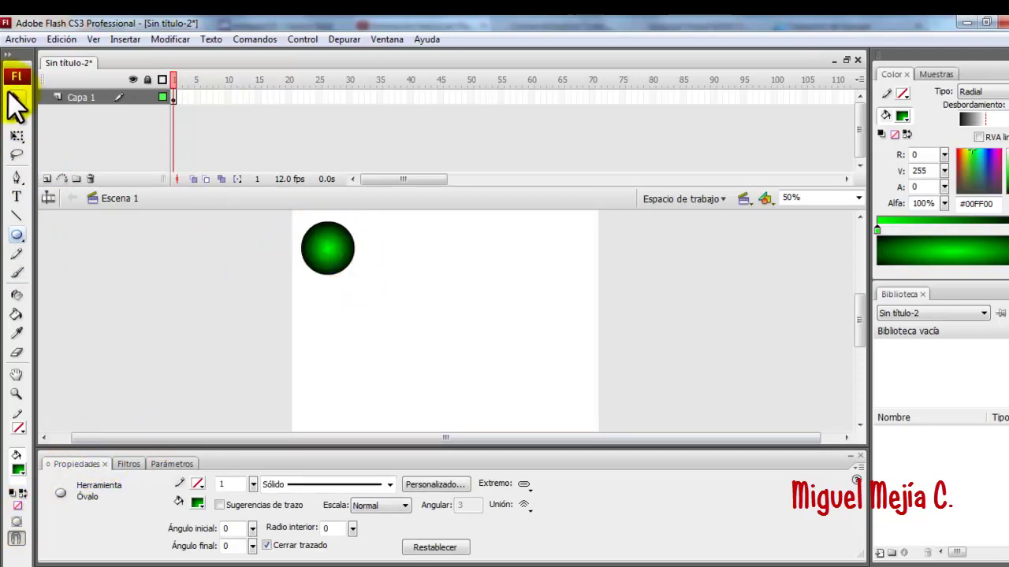
pyautogui.click(15, 98)
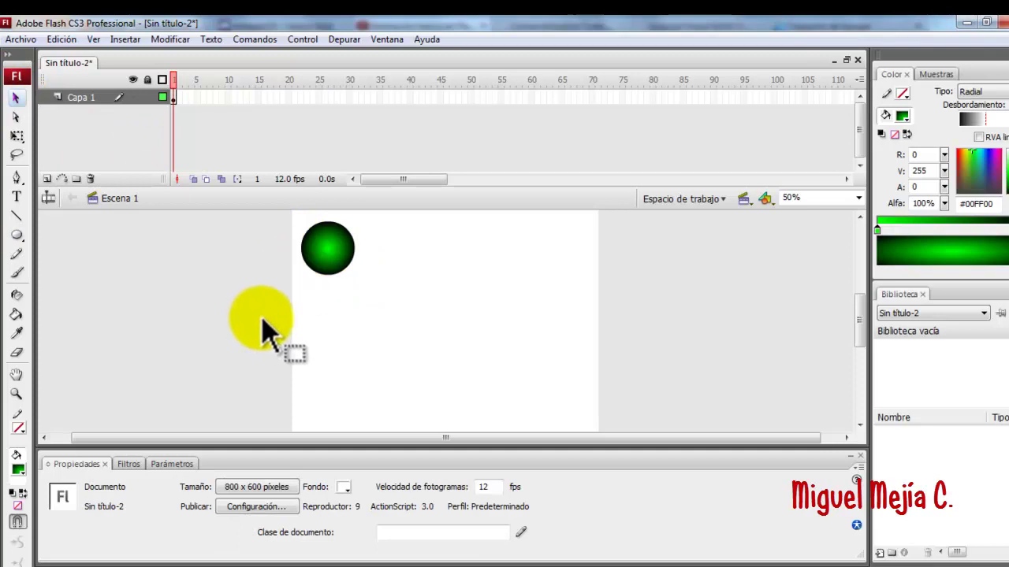
# Step: Select the entire plain-shape circle and delete it from the stage
pyautogui.moveTo(277, 304); pyautogui.dragTo(408, 212)
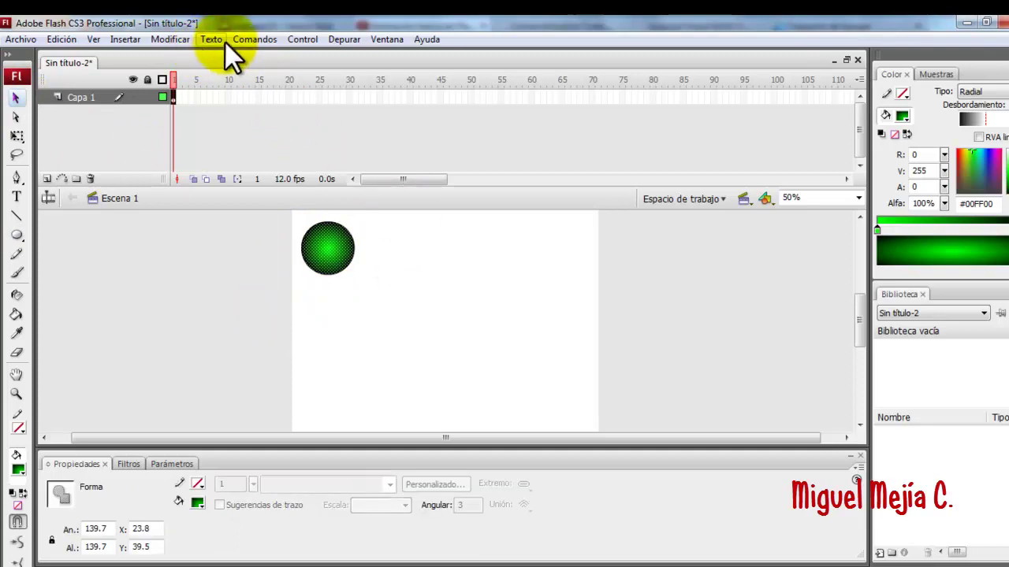
pyautogui.click(167, 39)
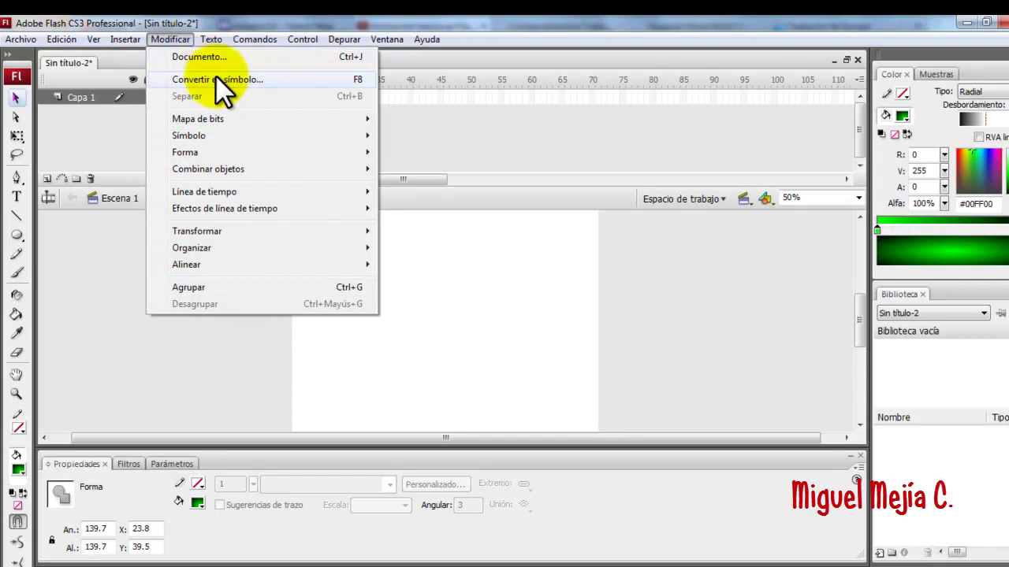
pyautogui.click(179, 40)
pyautogui.moveTo(285, 220); pyautogui.dragTo(394, 313)
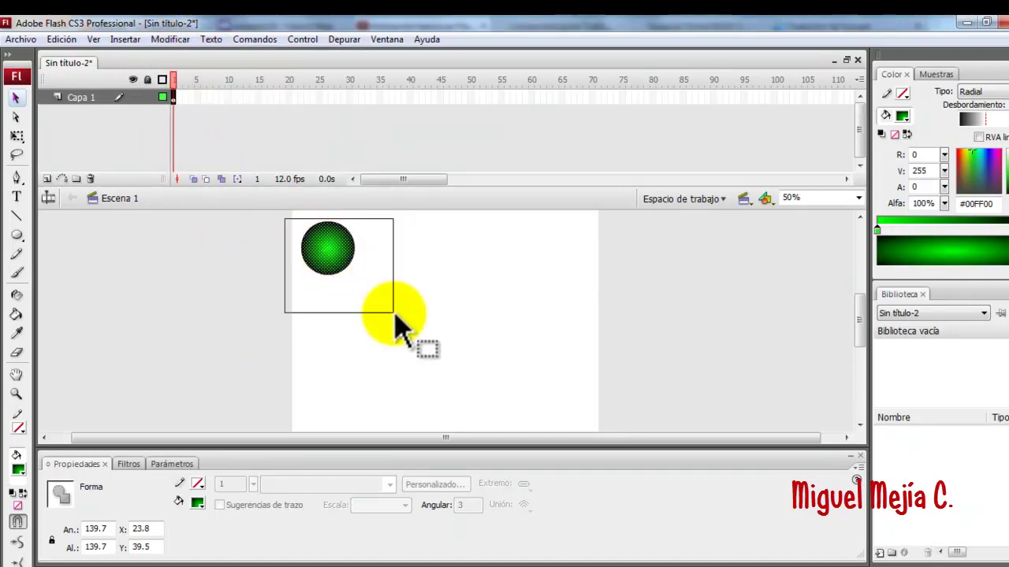
pyautogui.press('Delete')
# Step: Draw a green circle about 127 px wide as a drawing object near the upper-left corner of the stage
pyautogui.click(17, 236)
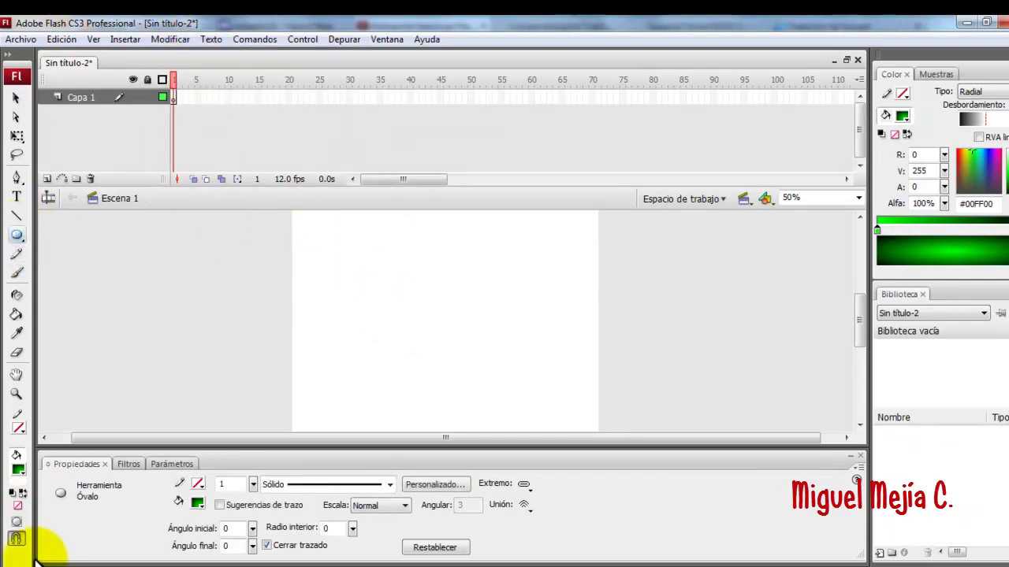
pyautogui.moveTo(302, 221); pyautogui.dragTo(352, 268)
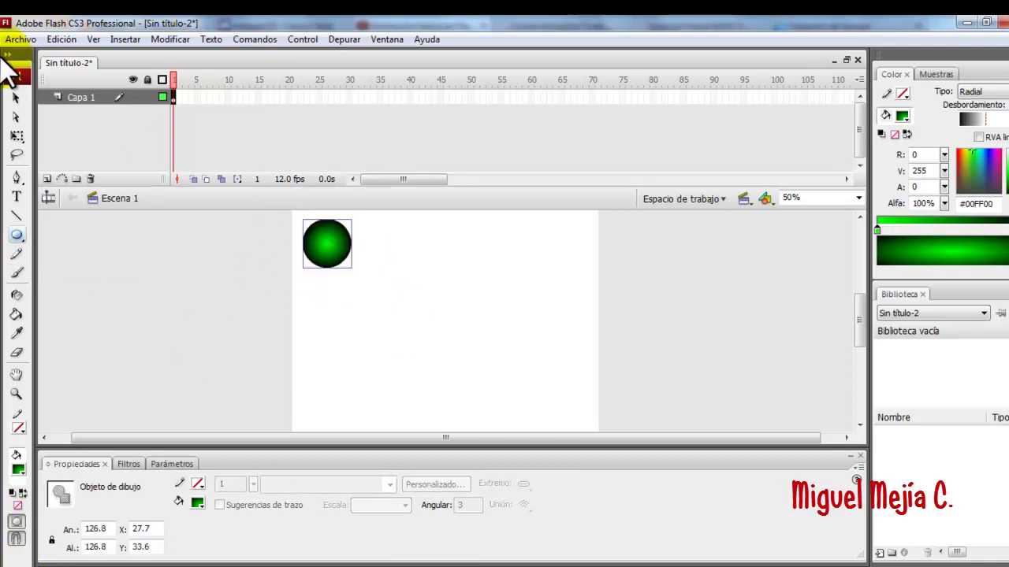
pyautogui.click(15, 96)
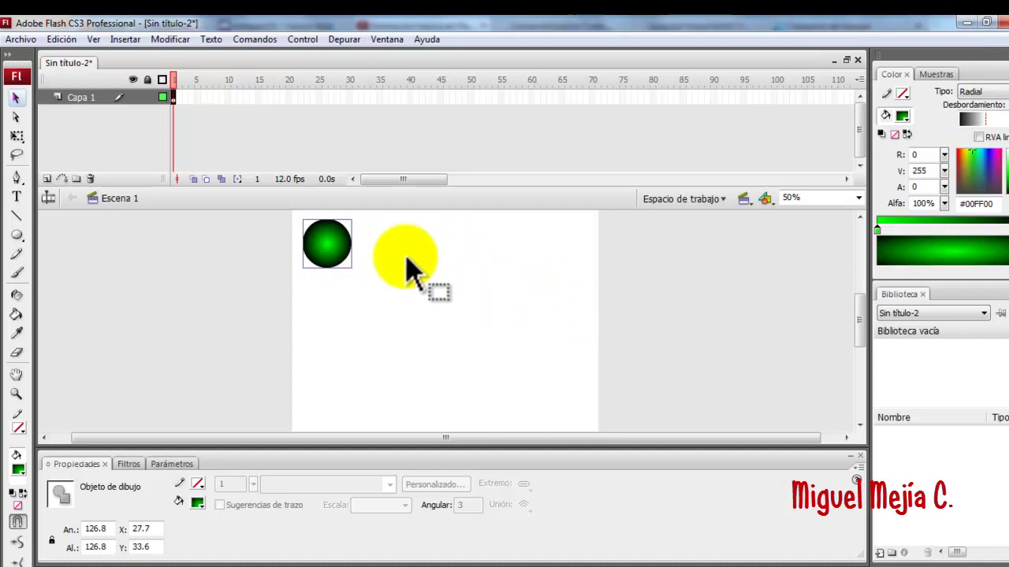
# Step: Insert a keyframe at frame 36 of the Capa 1 layer
pyautogui.click(386, 98)
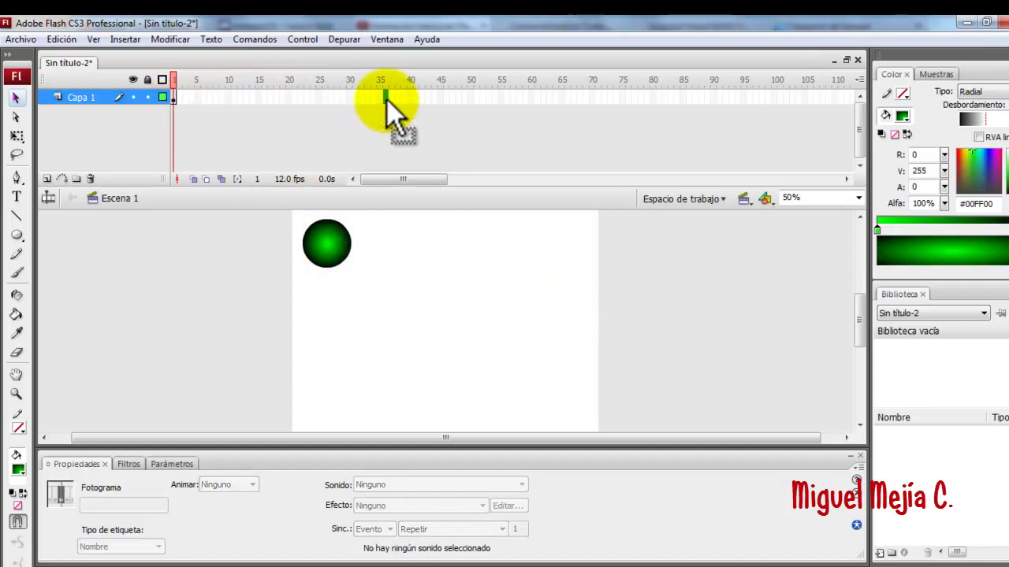
pyautogui.click(157, 41)
pyautogui.moveTo(119, 37)
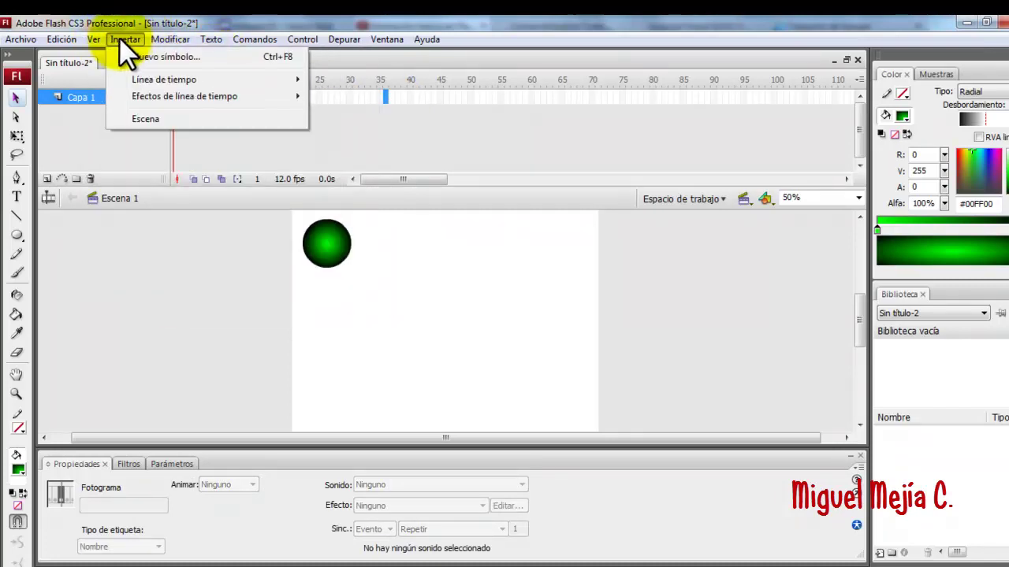
pyautogui.moveTo(154, 80)
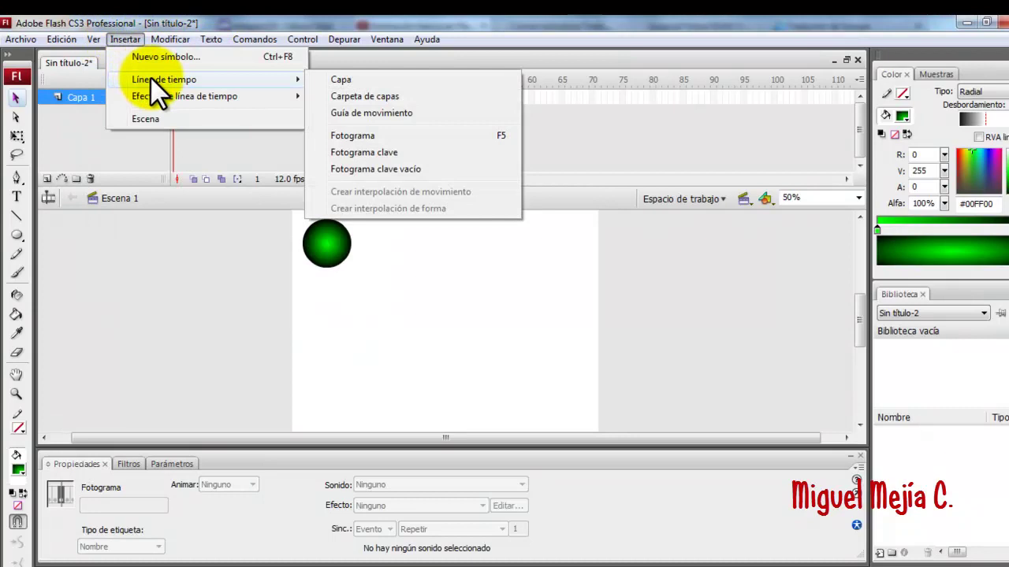
pyautogui.click(136, 38)
pyautogui.click(385, 97)
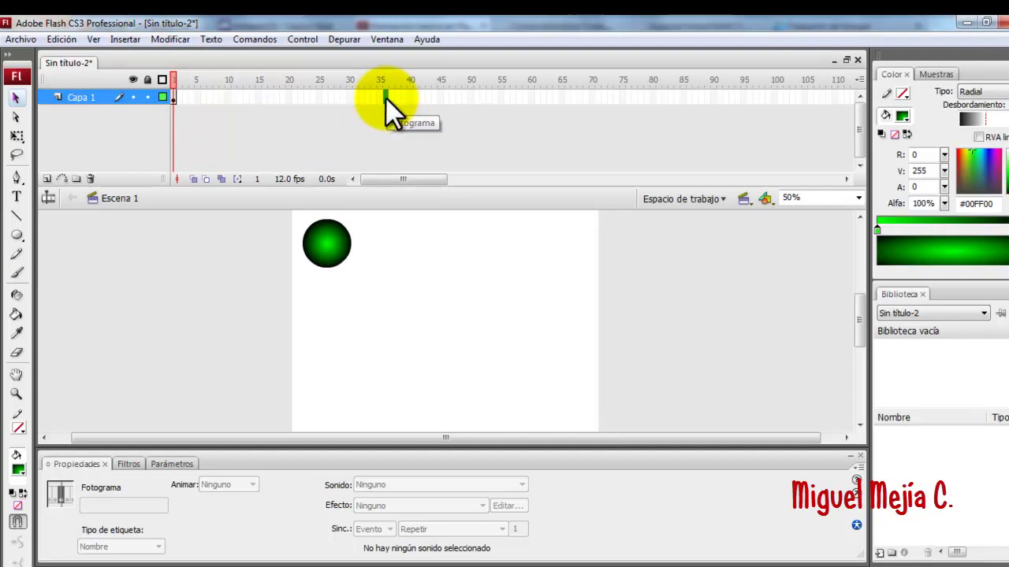
pyautogui.press('F6')
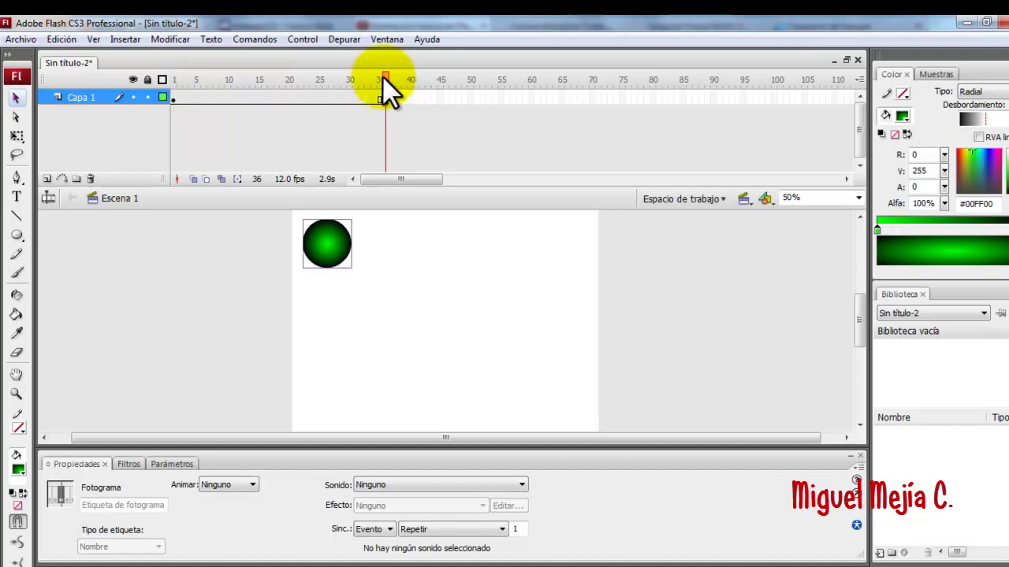
# Step: Review the frames between keyframes 1 and 36 and examine the tween types offered for frame 8
pyautogui.moveTo(382, 77); pyautogui.dragTo(219, 88)
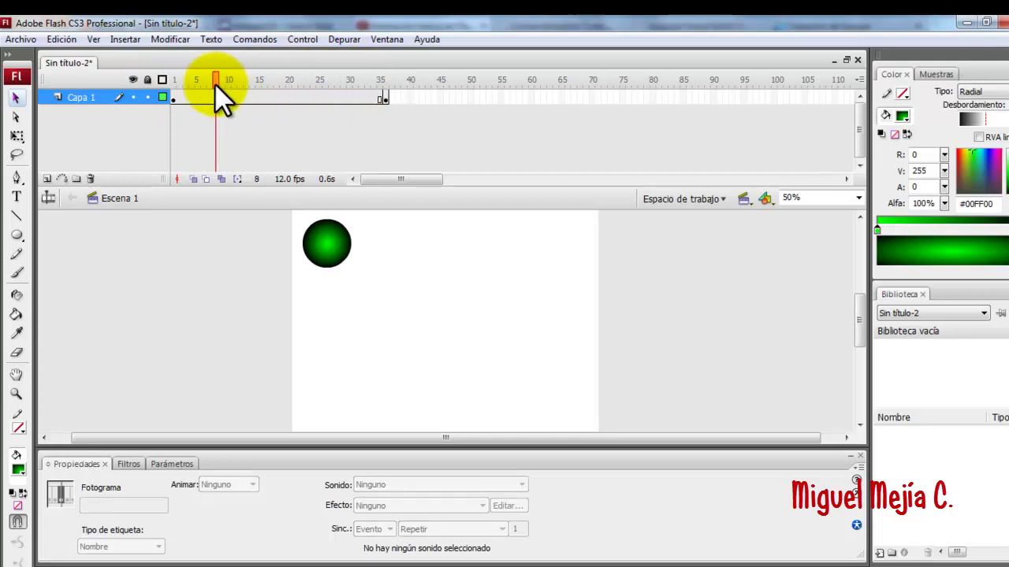
pyautogui.click(174, 98)
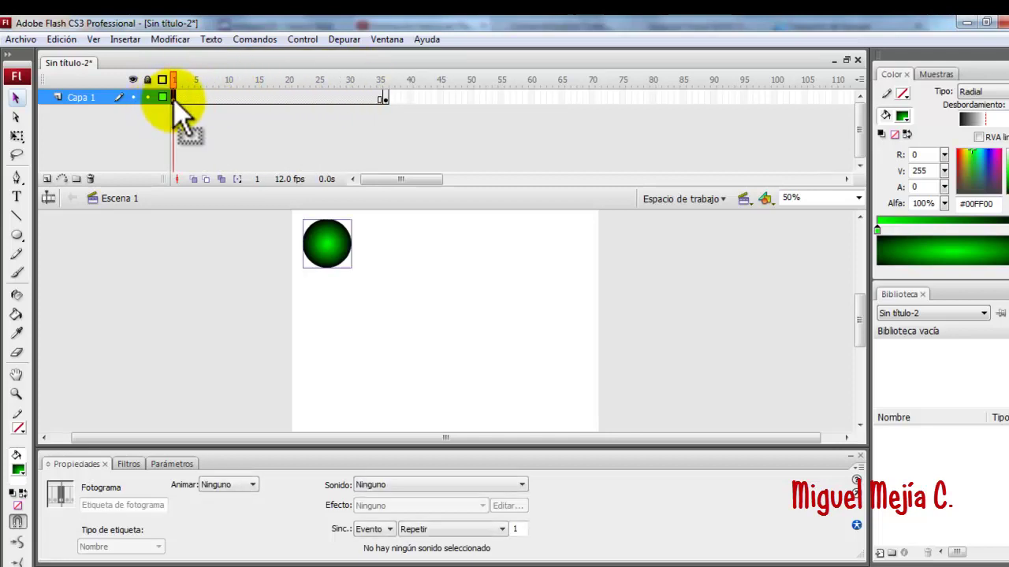
pyautogui.click(385, 98)
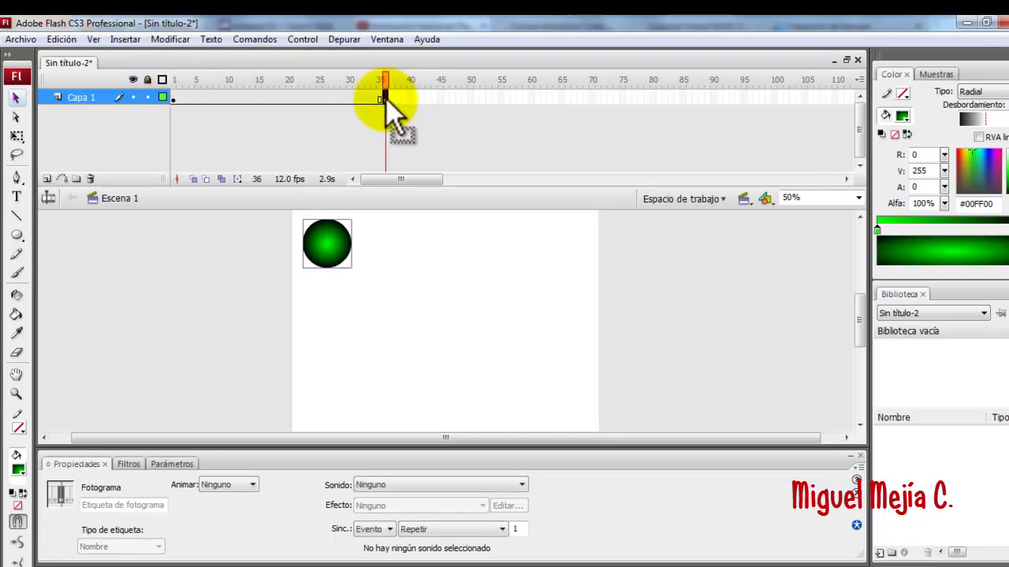
pyautogui.click(274, 99)
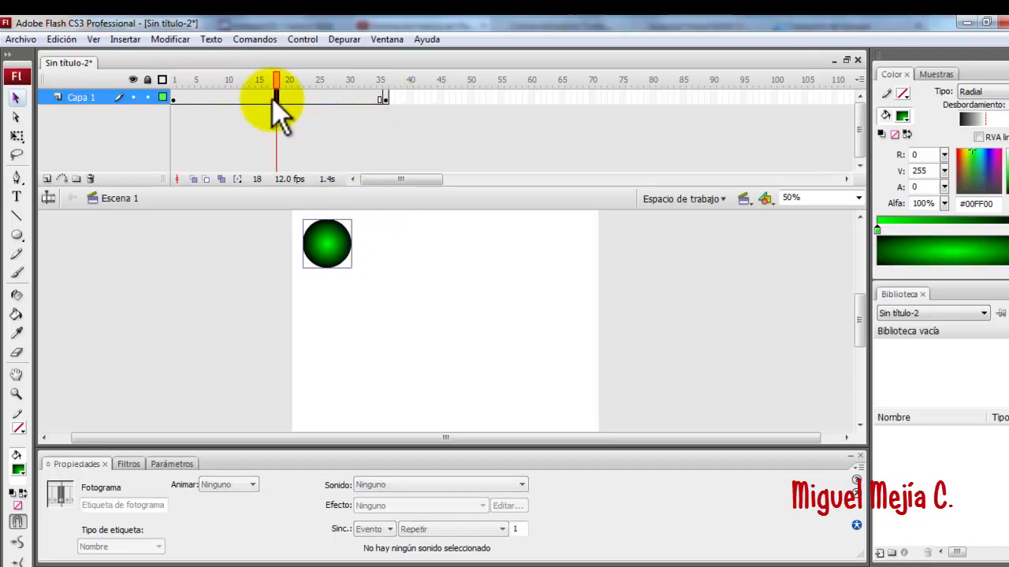
pyautogui.click(216, 97)
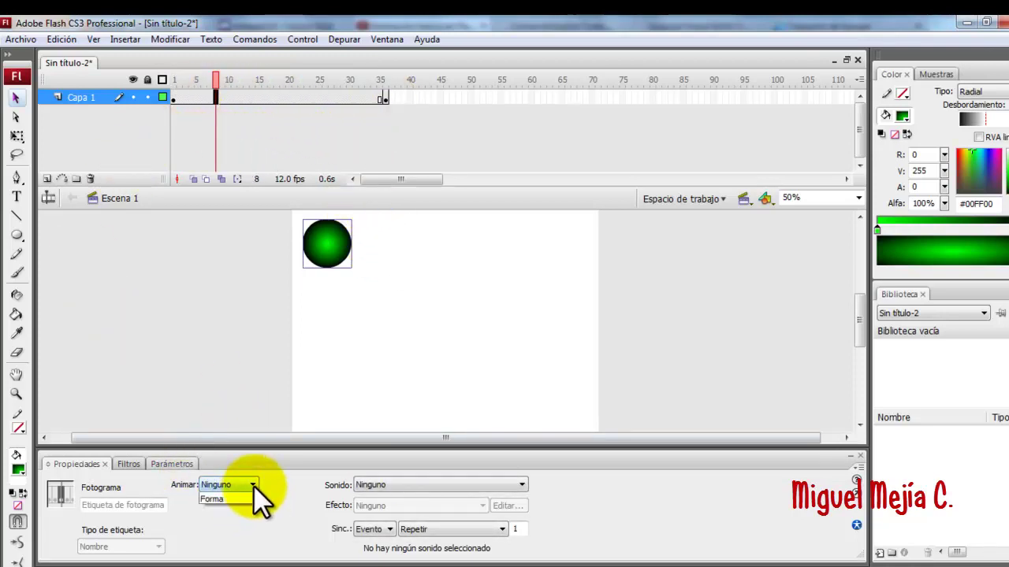
pyautogui.click(251, 486)
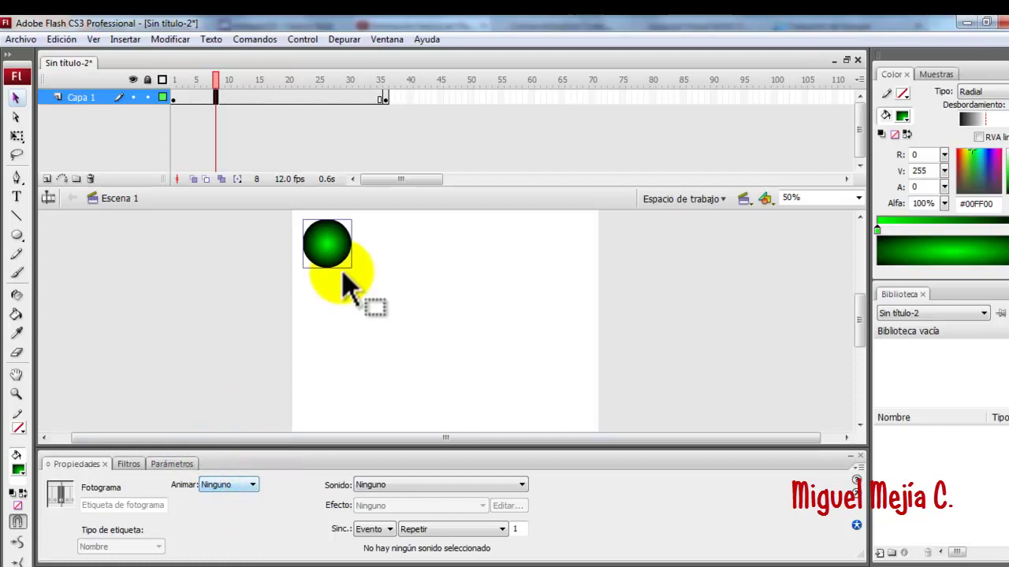
# Step: Create a motion tween between keyframes 1 and 36 of the Capa 1 layer
pyautogui.click(247, 98)
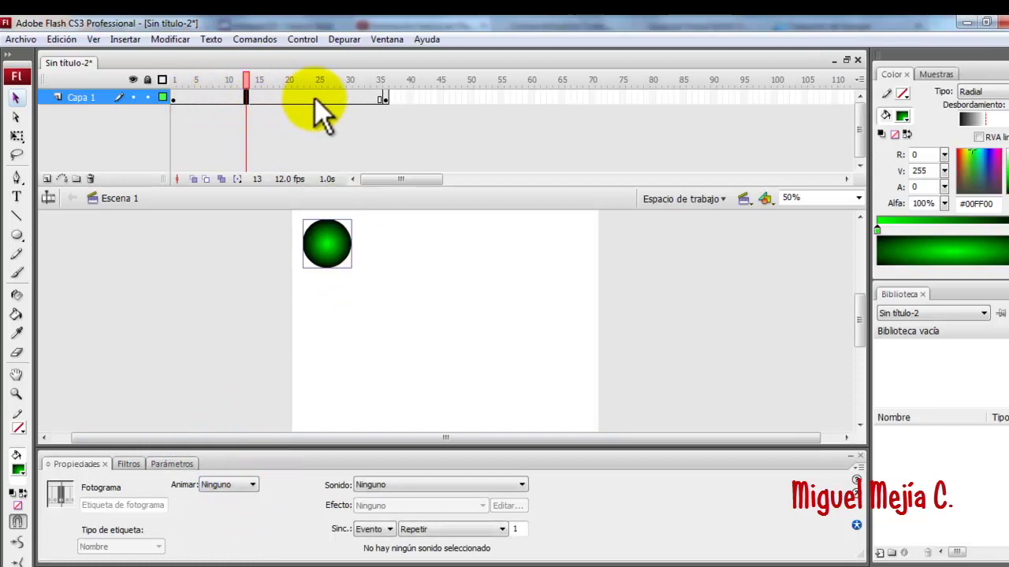
pyautogui.click(178, 98)
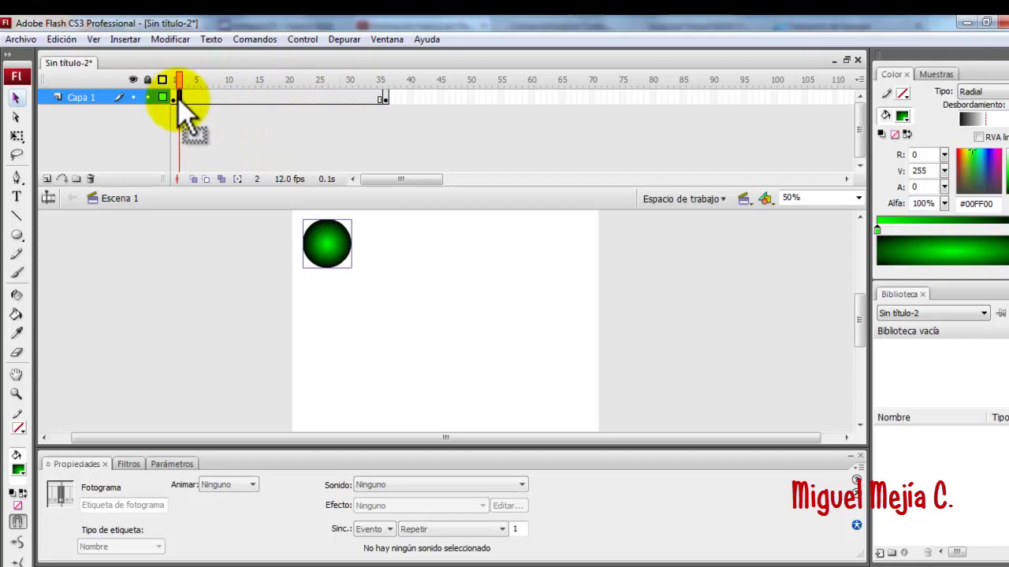
pyautogui.click(380, 102)
pyautogui.click(257, 101)
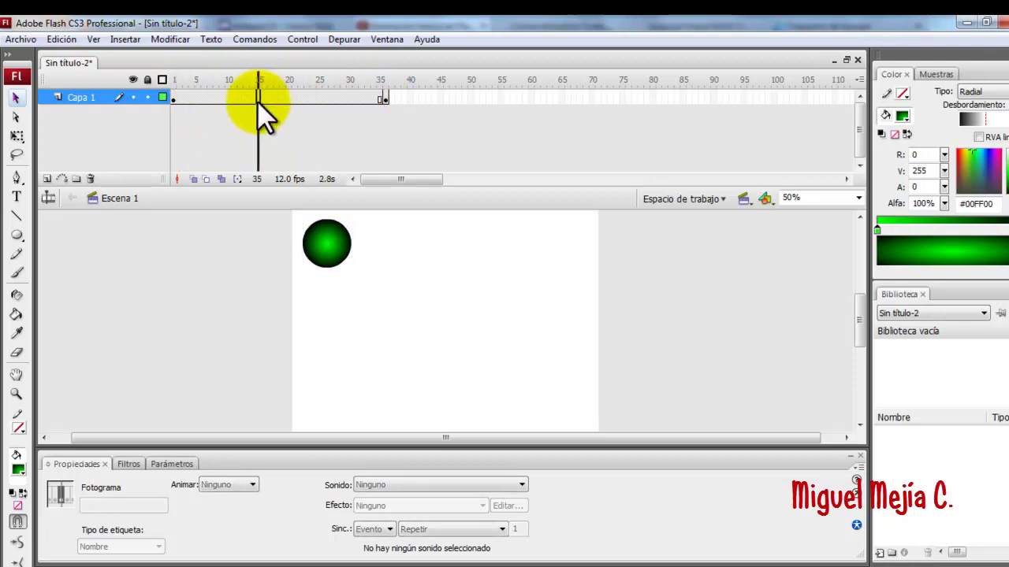
pyautogui.rightClick(276, 97)
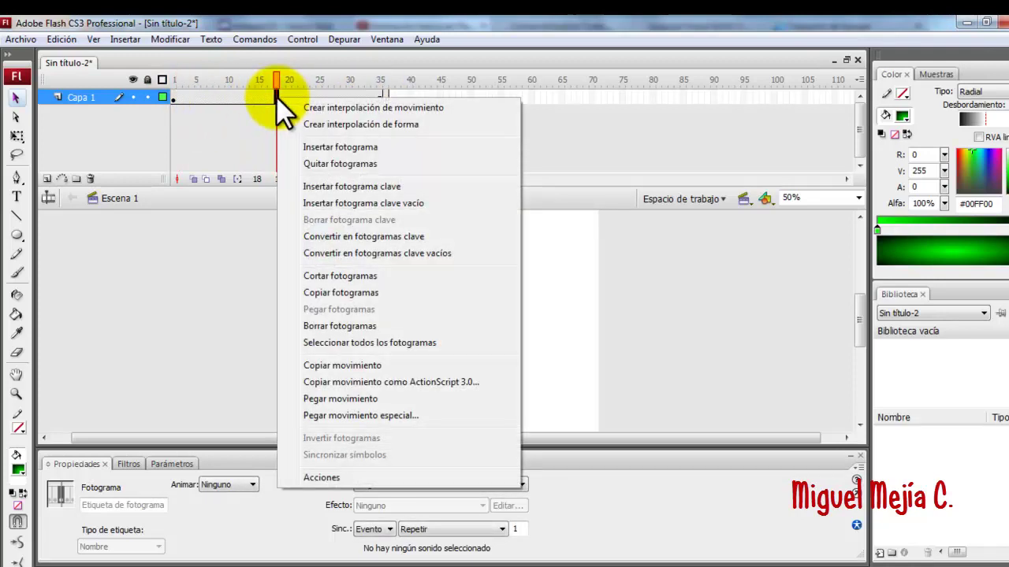
pyautogui.click(359, 107)
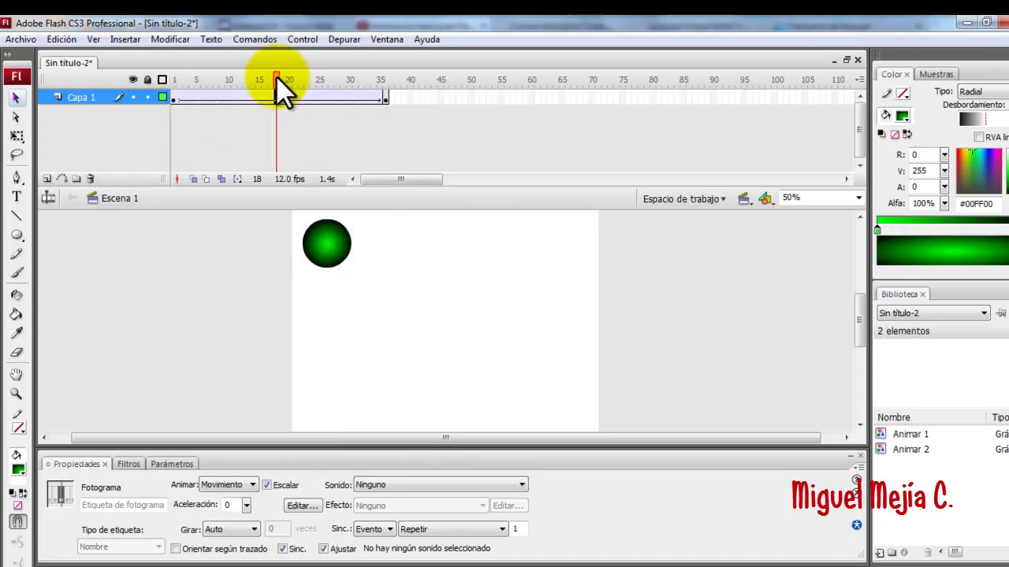
# Step: Move the circle in keyframe 36 straight across to the stage's upper-right corner and scrub the animation back to frame 1
pyautogui.click(174, 79)
pyautogui.moveTo(177, 79); pyautogui.dragTo(218, 80)
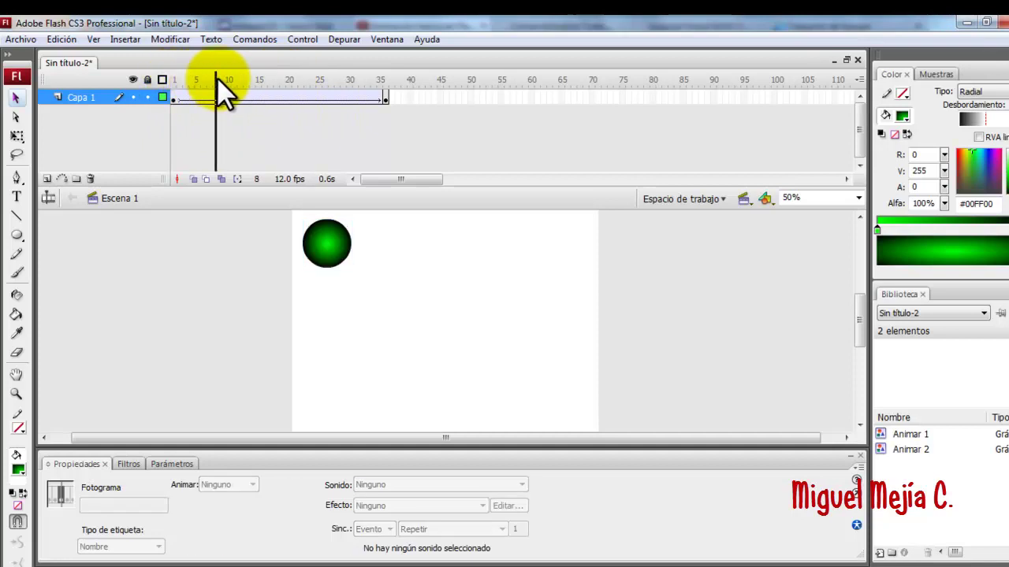
pyautogui.click(175, 98)
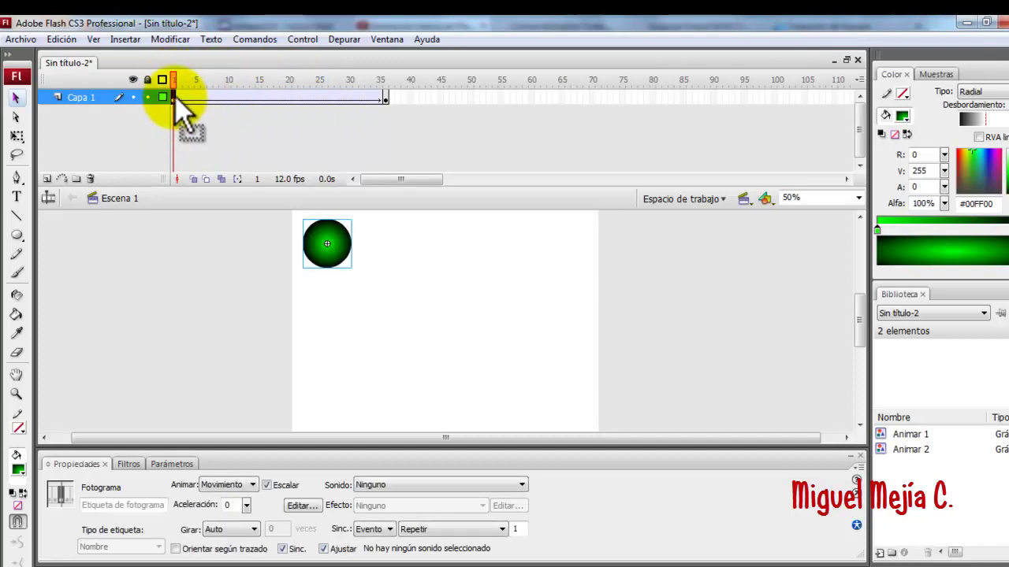
pyautogui.click(384, 98)
pyautogui.moveTo(333, 254); pyautogui.dragTo(579, 253)
pyautogui.moveTo(385, 79); pyautogui.dragTo(145, 101)
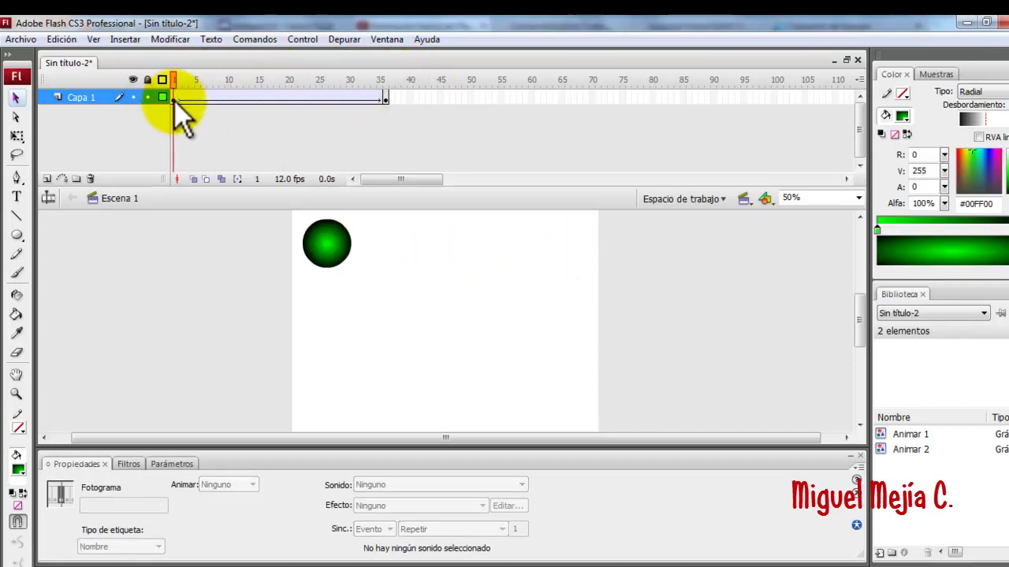
# Step: Enlarge the circle in keyframe 36 proportionally about its center to about 321 px wide with Free Transform
pyautogui.click(175, 101)
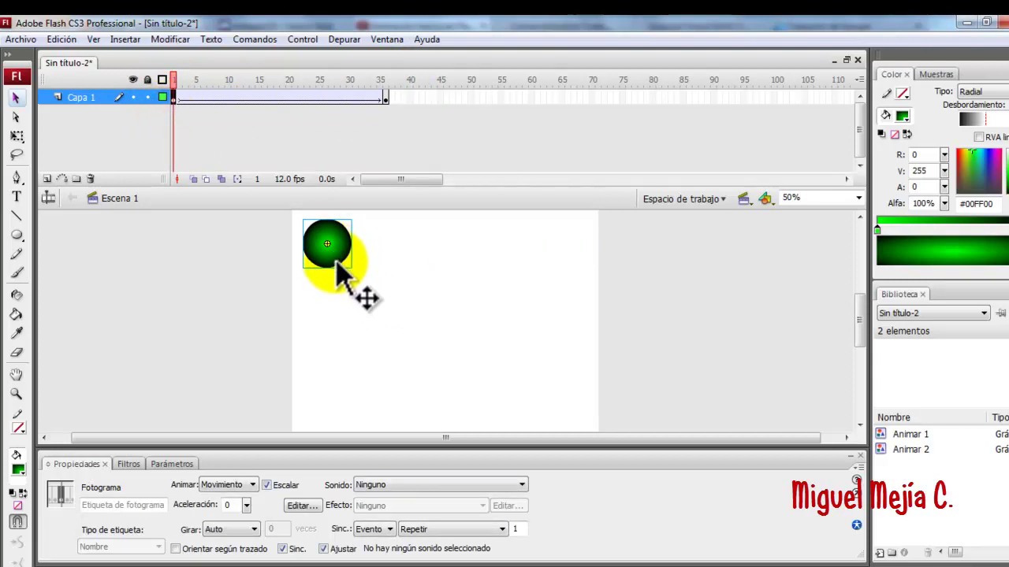
pyautogui.click(385, 97)
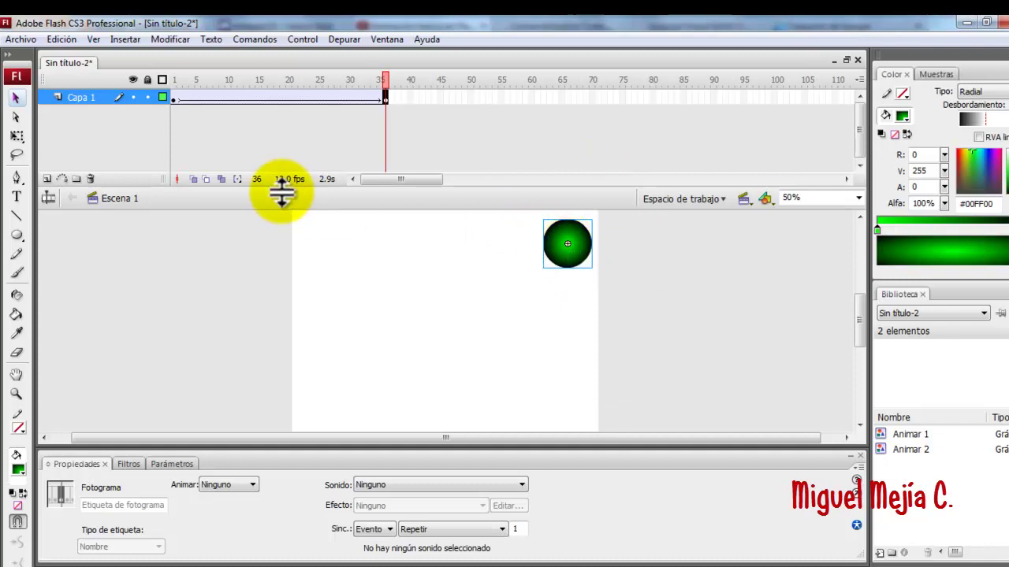
pyautogui.click(19, 137)
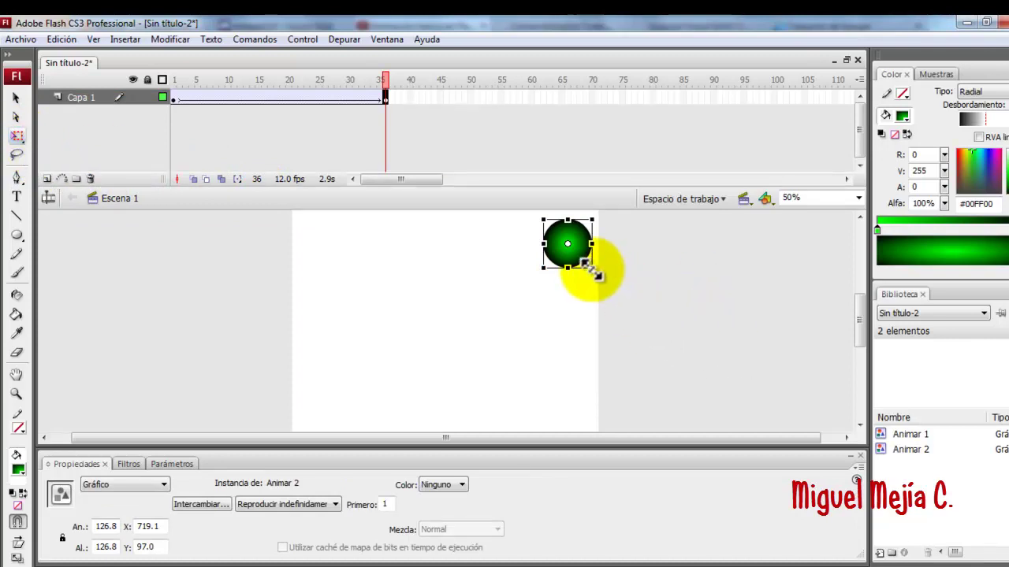
pyautogui.moveTo(592, 272); pyautogui.dragTo(629, 304)
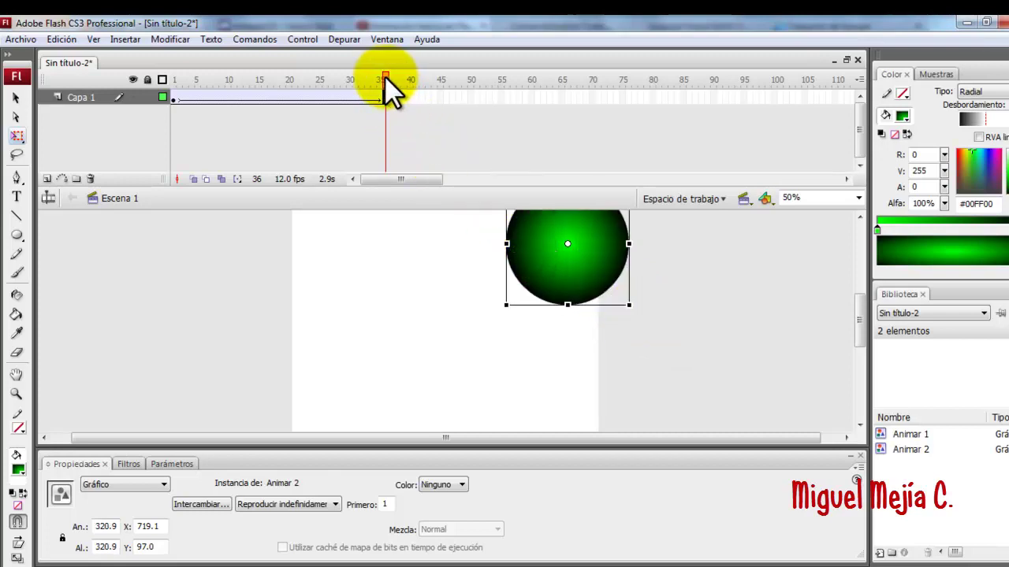
# Step: Scrub back to frame 1, test the movie, and close the preview
pyautogui.moveTo(385, 76); pyautogui.dragTo(175, 82)
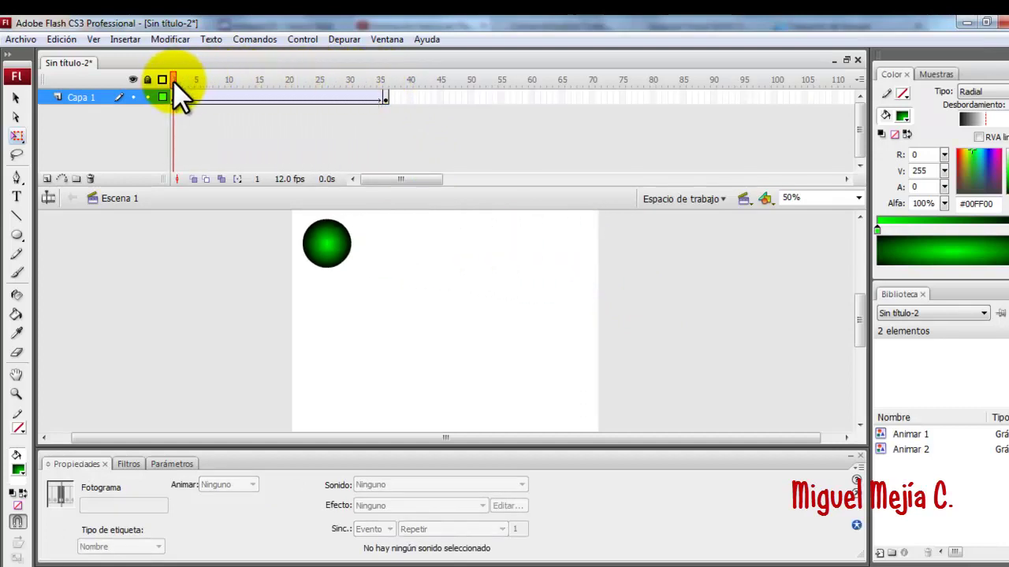
pyautogui.click(304, 40)
pyautogui.click(340, 154)
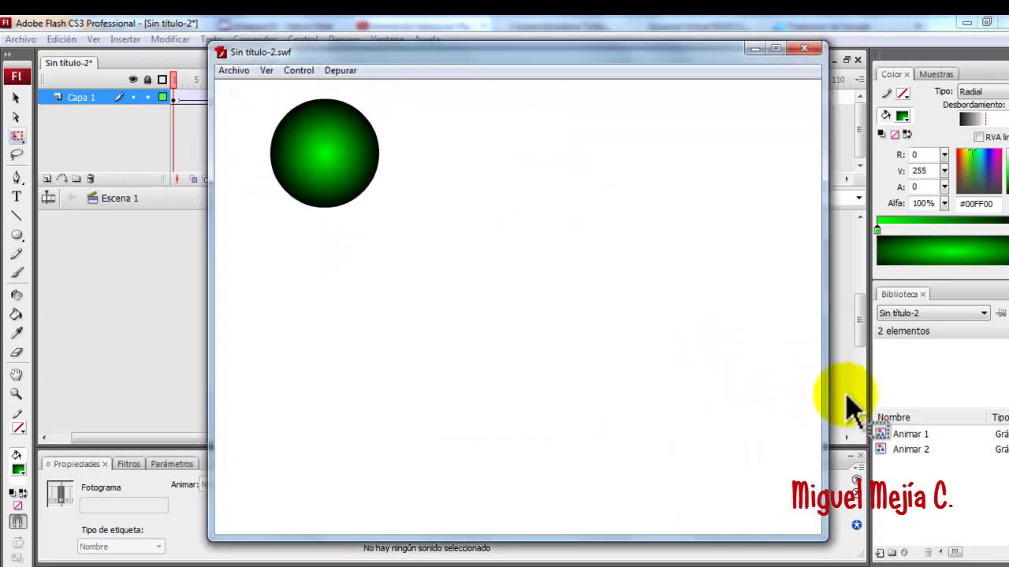
pyautogui.click(805, 49)
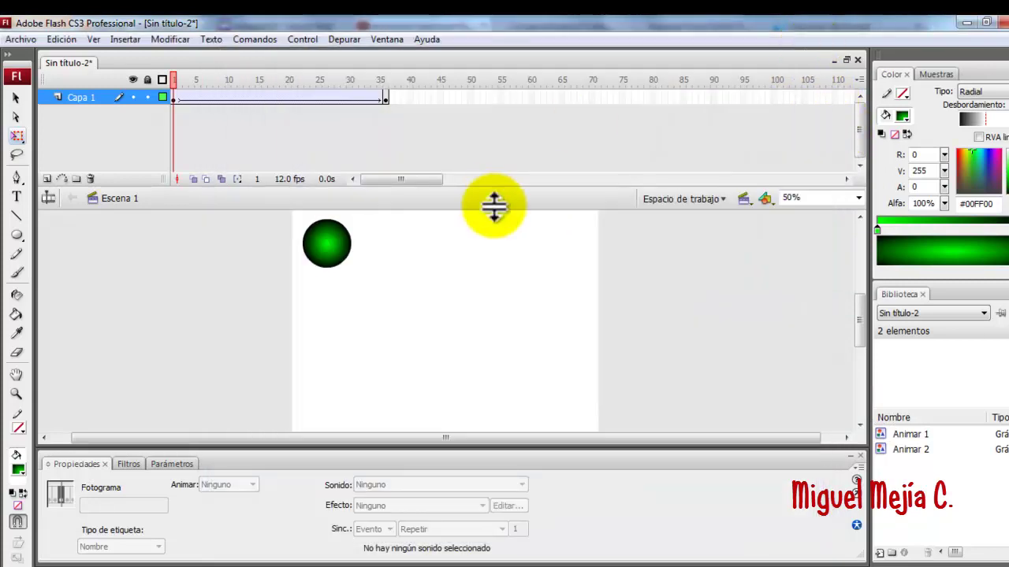
# Step: Compare the circle's size and position in keyframes 1 and 36 of the Capa 1 layer
pyautogui.click(384, 98)
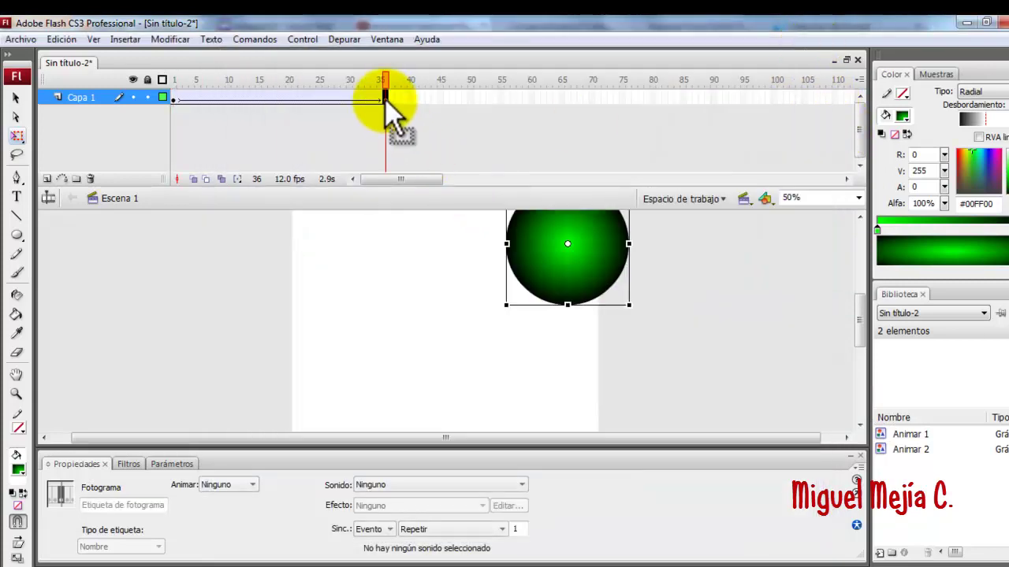
pyautogui.click(173, 101)
pyautogui.click(15, 98)
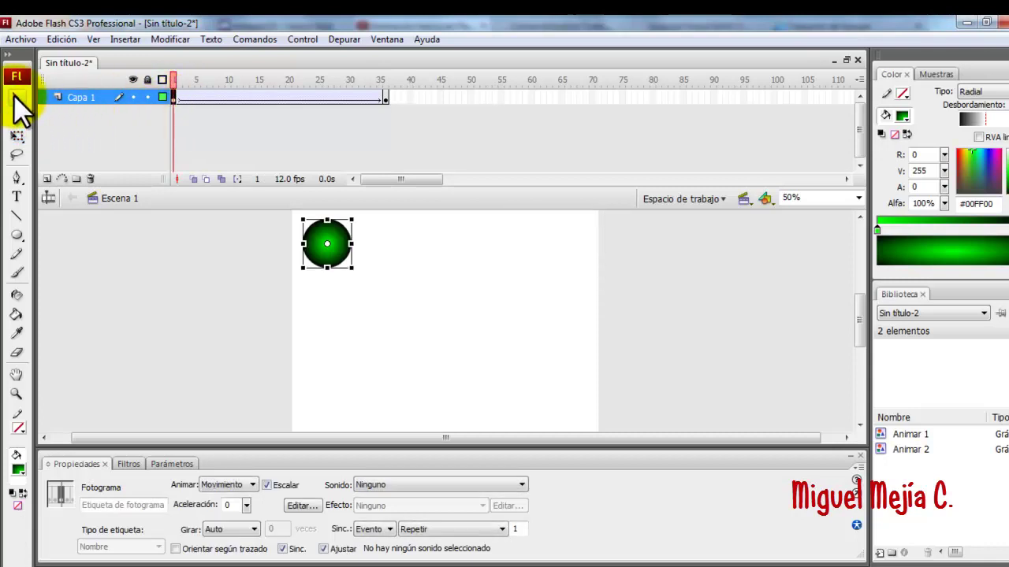
pyautogui.click(173, 100)
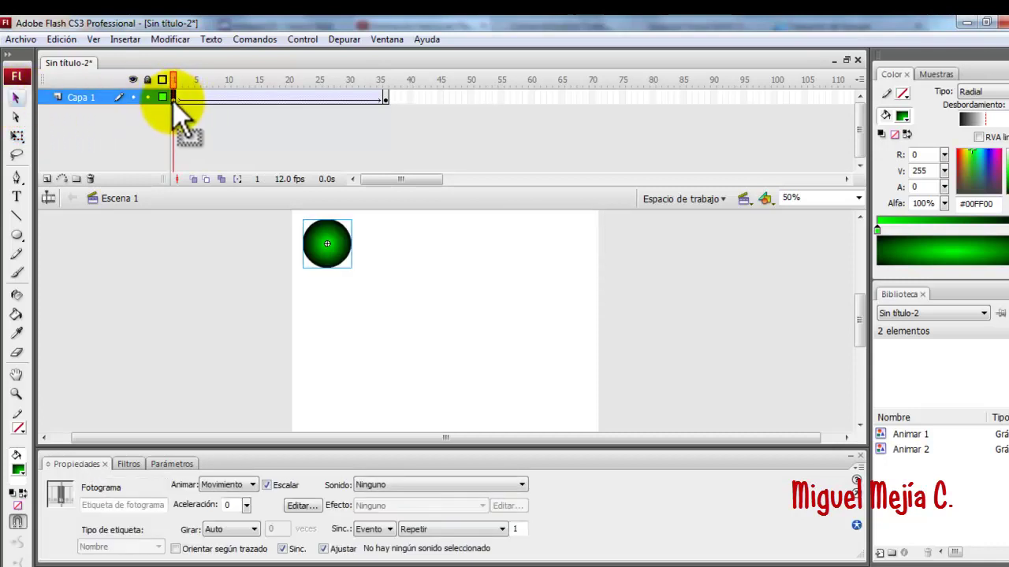
pyautogui.click(386, 99)
pyautogui.click(388, 119)
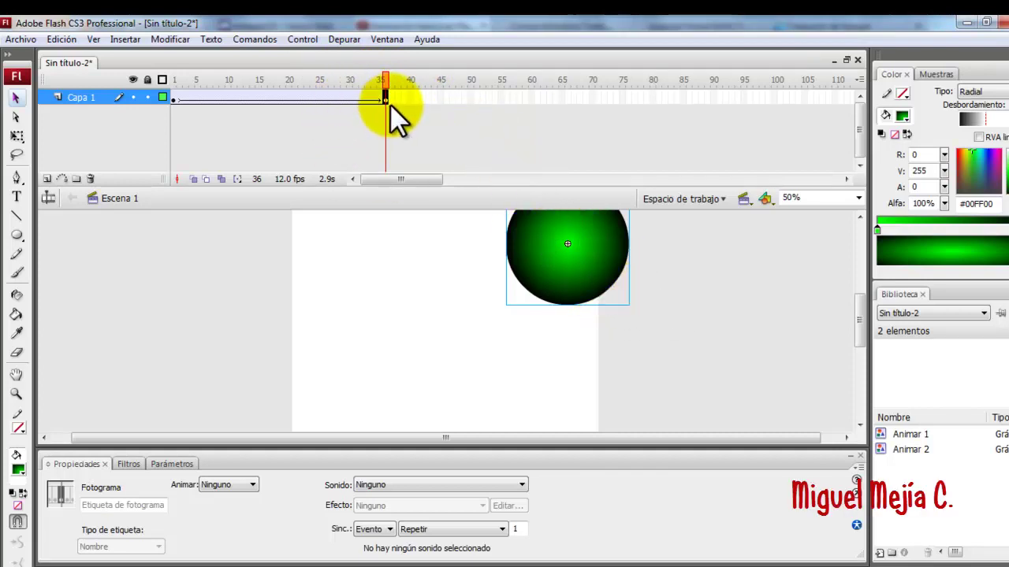
pyautogui.moveTo(387, 102); pyautogui.dragTo(562, 252)
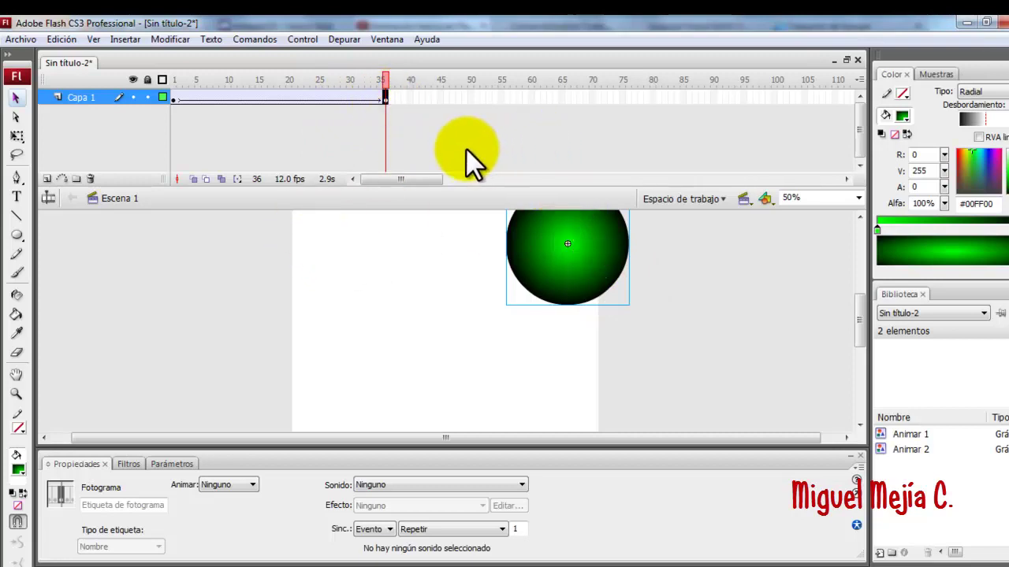
pyautogui.click(385, 98)
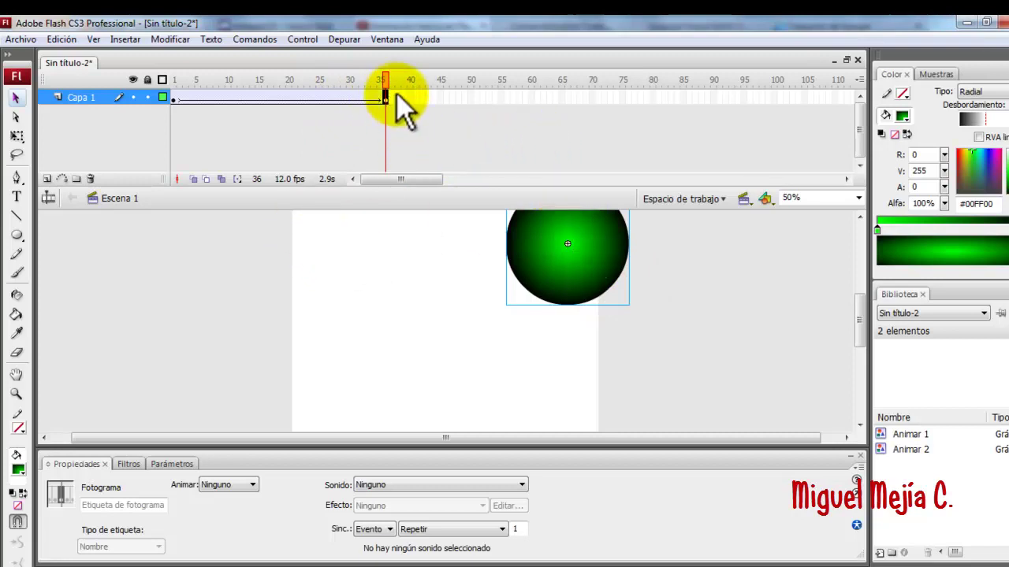
pyautogui.click(385, 80)
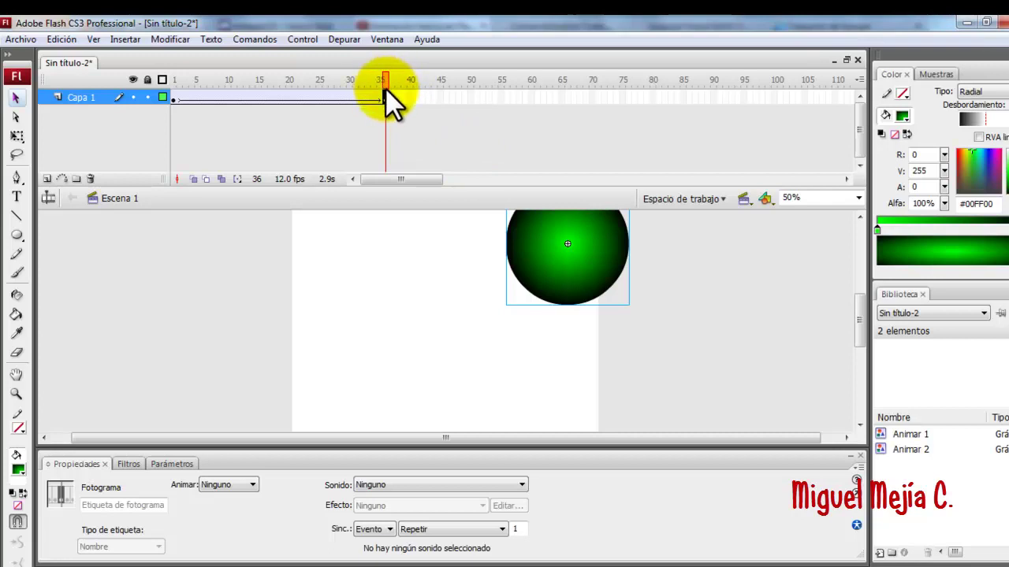
pyautogui.click(389, 100)
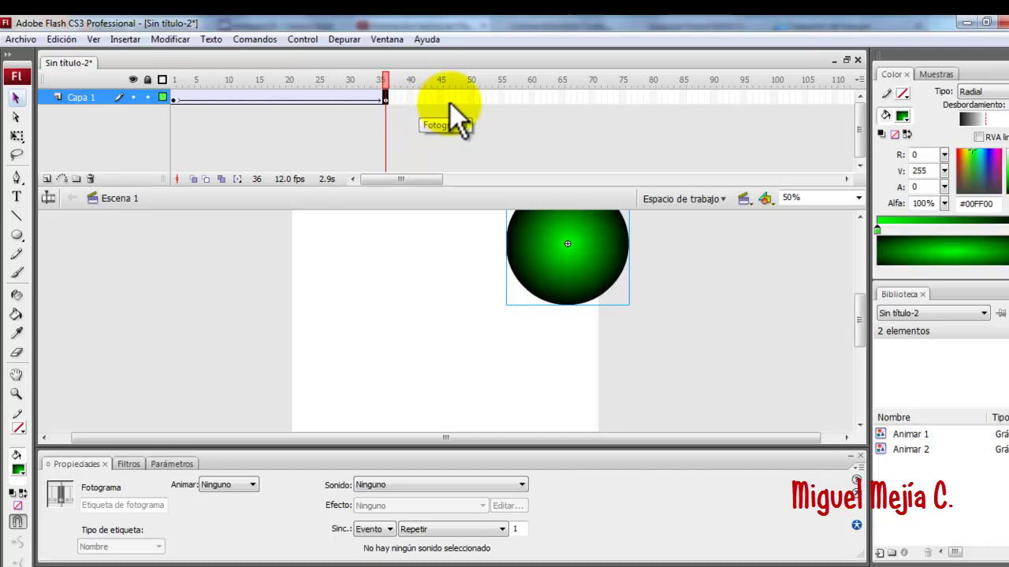
# Step: Extend Capa 1 with a motion tween from keyframe 36 to a new keyframe at frame 60
pyautogui.click(532, 97)
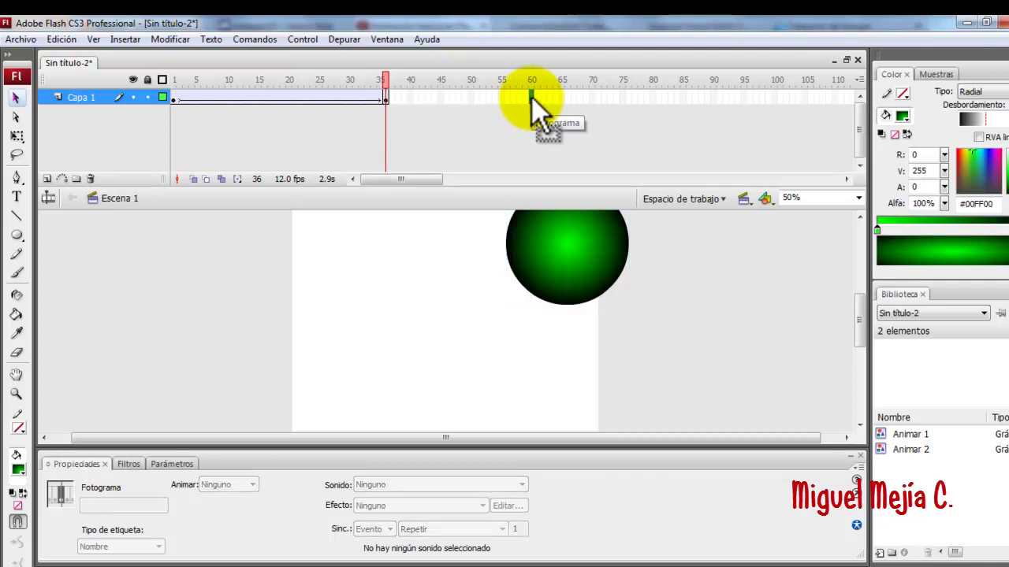
pyautogui.press('F5')
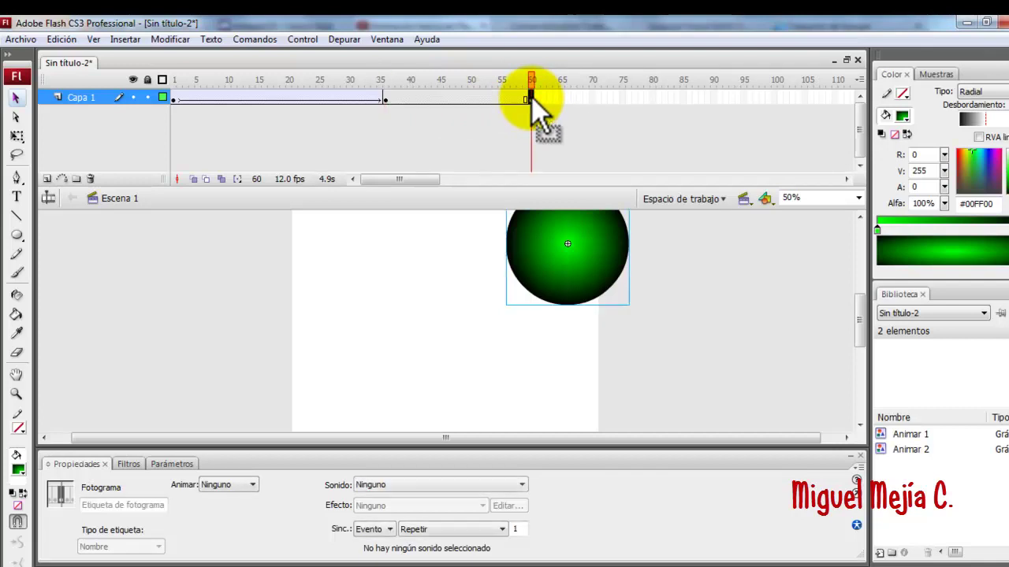
pyautogui.rightClick(440, 98)
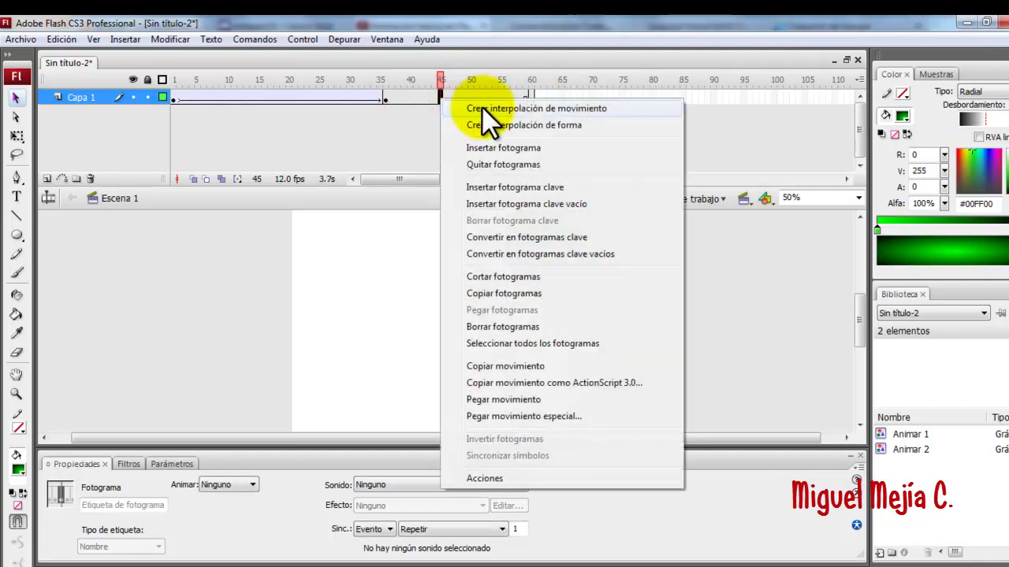
pyautogui.click(520, 109)
pyautogui.click(532, 99)
pyautogui.press('F6')
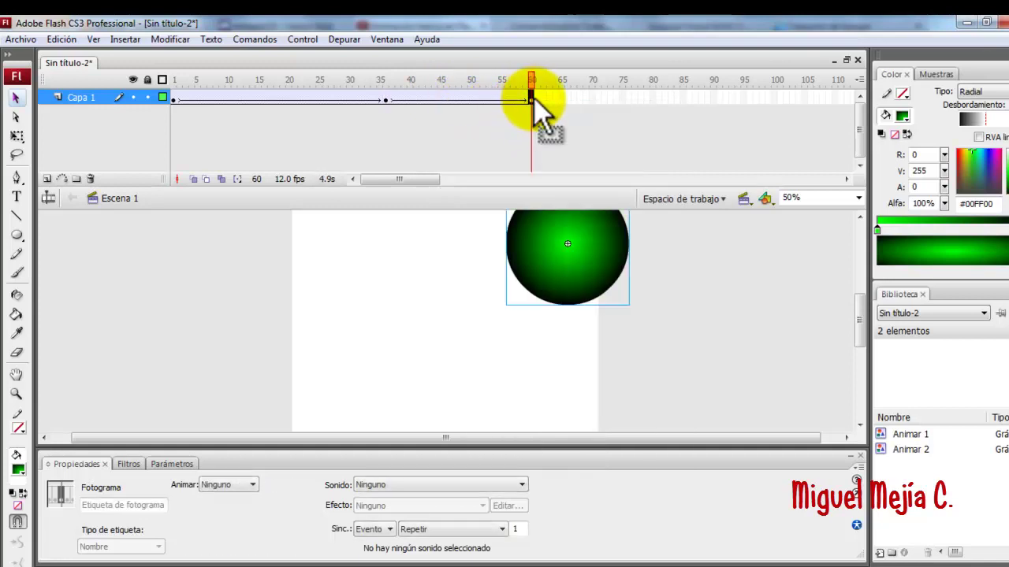
# Step: Examine keyframes 36 and 60 and compare the circle in both
pyautogui.click(386, 100)
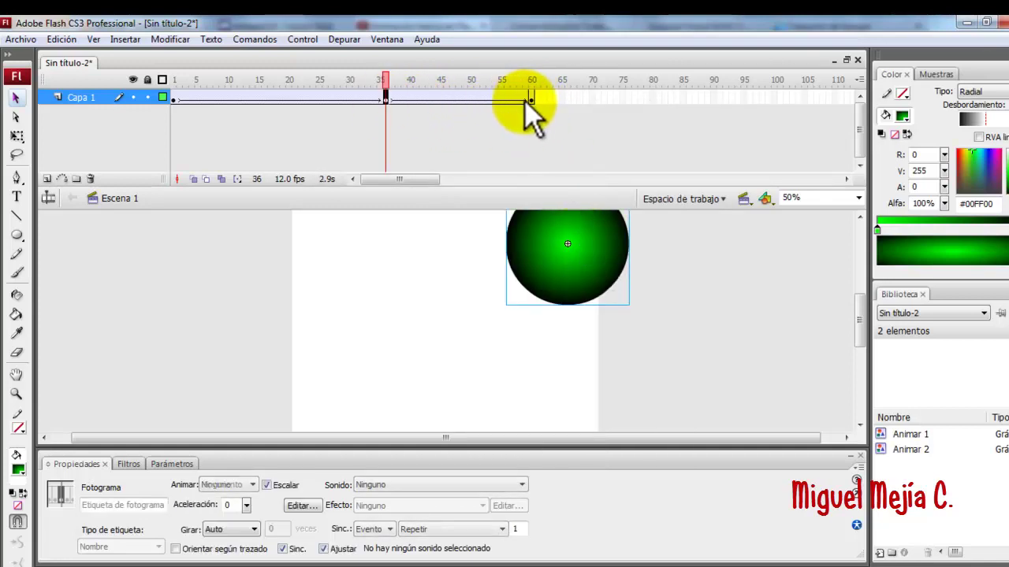
pyautogui.click(532, 99)
pyautogui.click(384, 99)
pyautogui.press('F6')
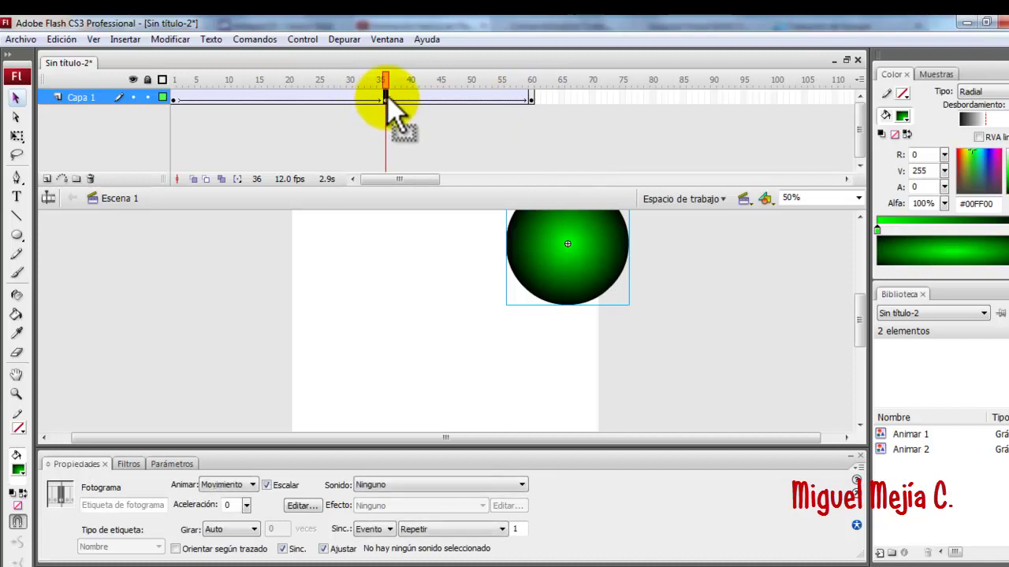
pyautogui.click(532, 99)
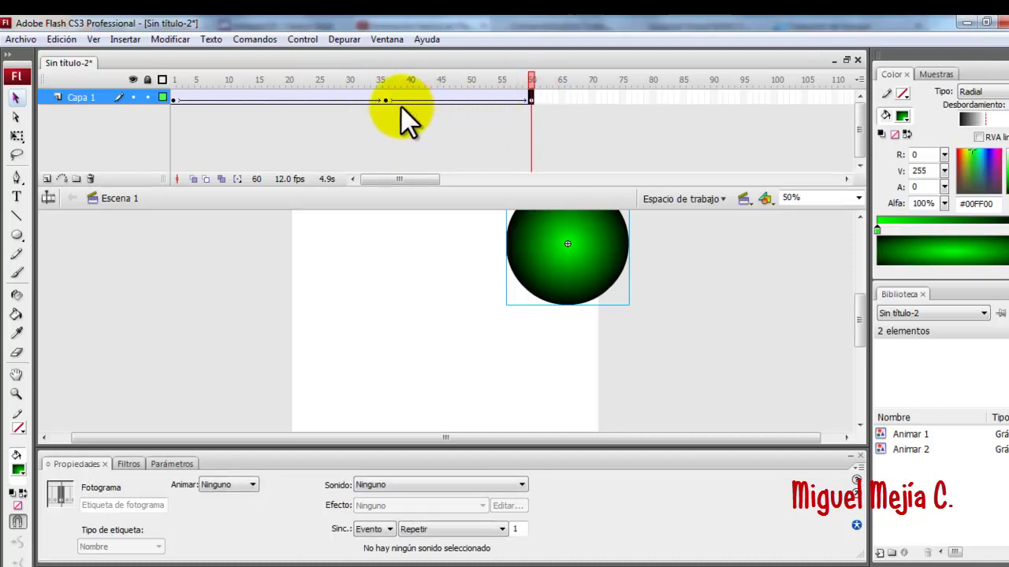
pyautogui.click(385, 100)
pyautogui.click(531, 98)
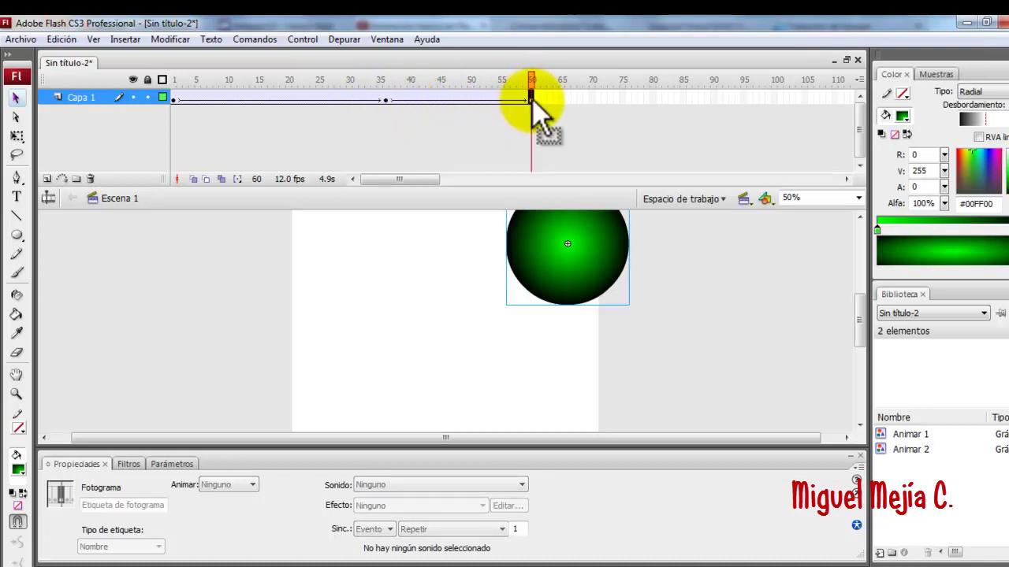
pyautogui.press('F6')
pyautogui.click(386, 98)
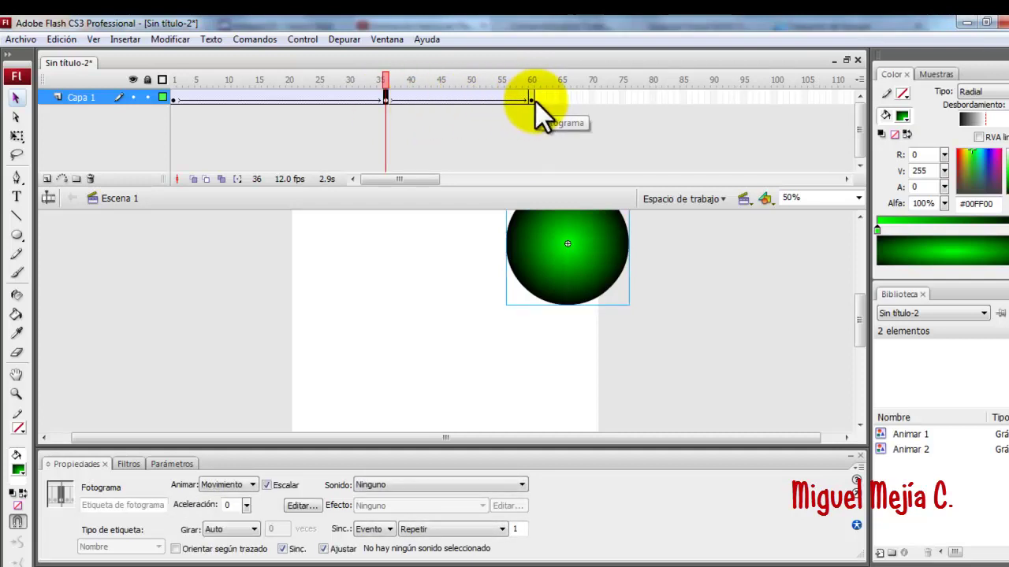
# Step: In keyframe 60, move the circle to the stage's lower-left corner, about X 77, Y 521, and shrink it to about 95 px
pyautogui.click(531, 98)
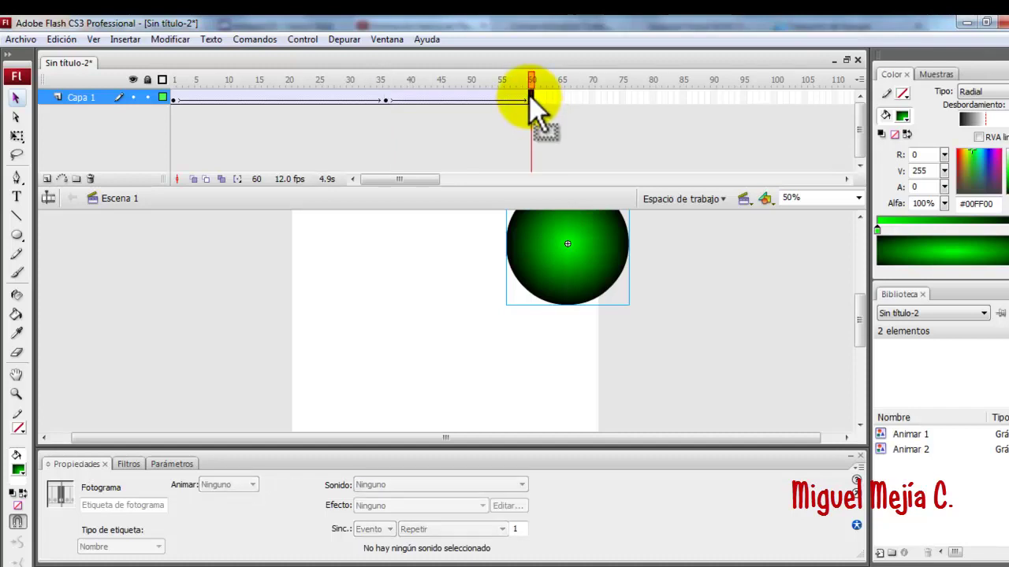
pyautogui.moveTo(604, 234); pyautogui.dragTo(390, 361)
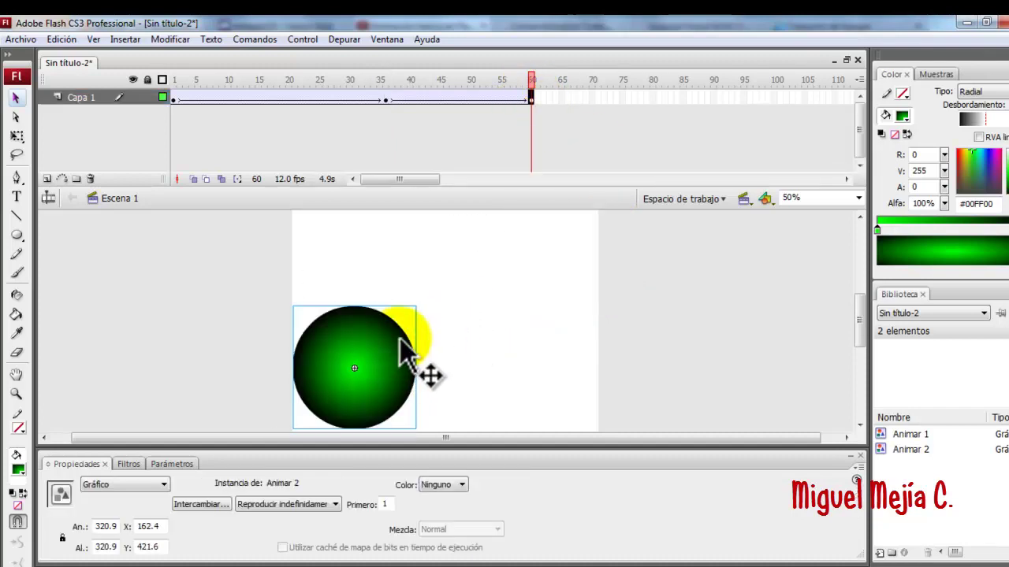
pyautogui.click(17, 135)
pyautogui.moveTo(418, 309); pyautogui.dragTo(381, 341)
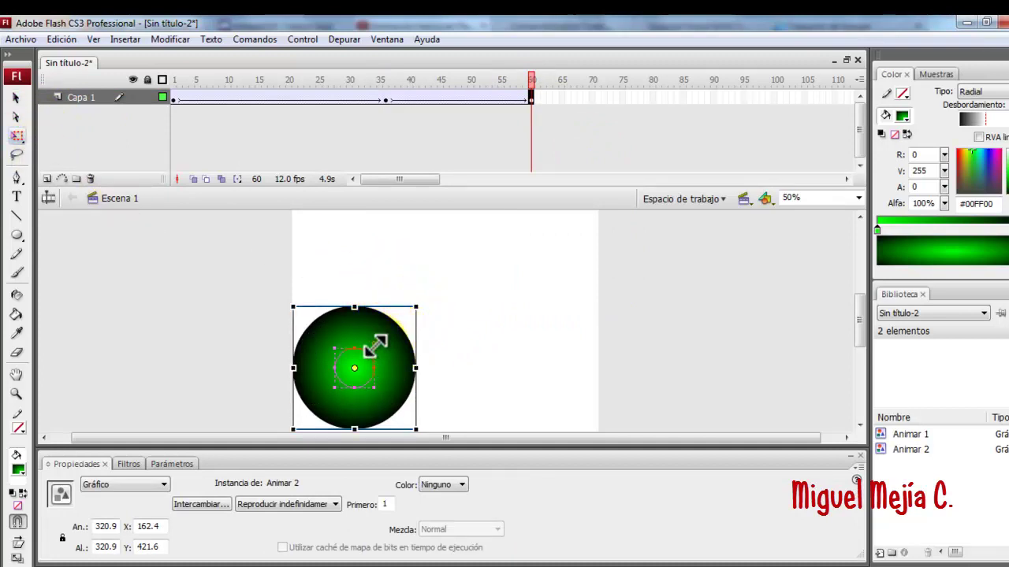
pyautogui.moveTo(375, 345); pyautogui.dragTo(326, 411)
pyautogui.click(16, 98)
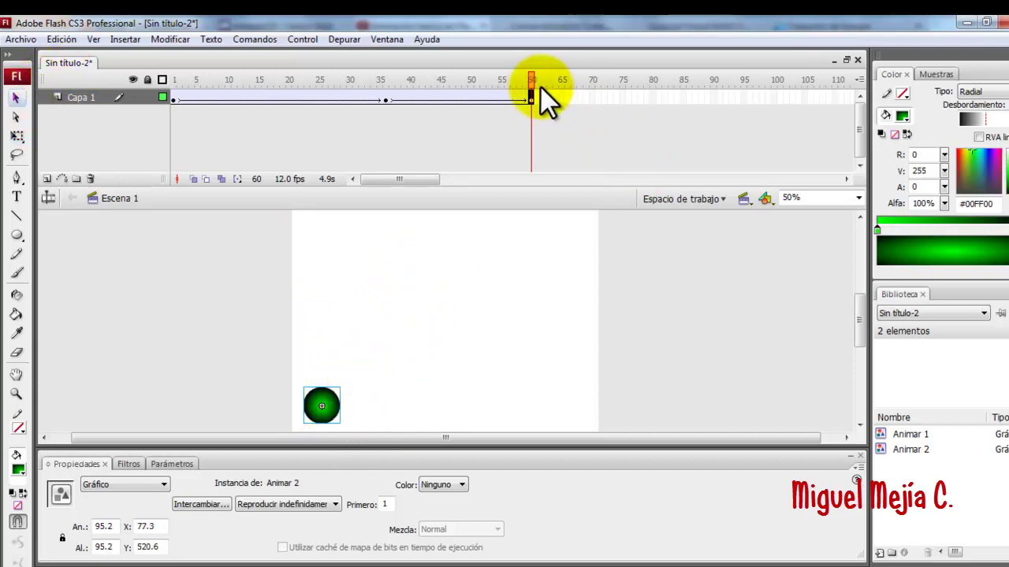
# Step: Test the movie to preview the circle's motion through keyframe 60, and close the preview
pyautogui.click(300, 41)
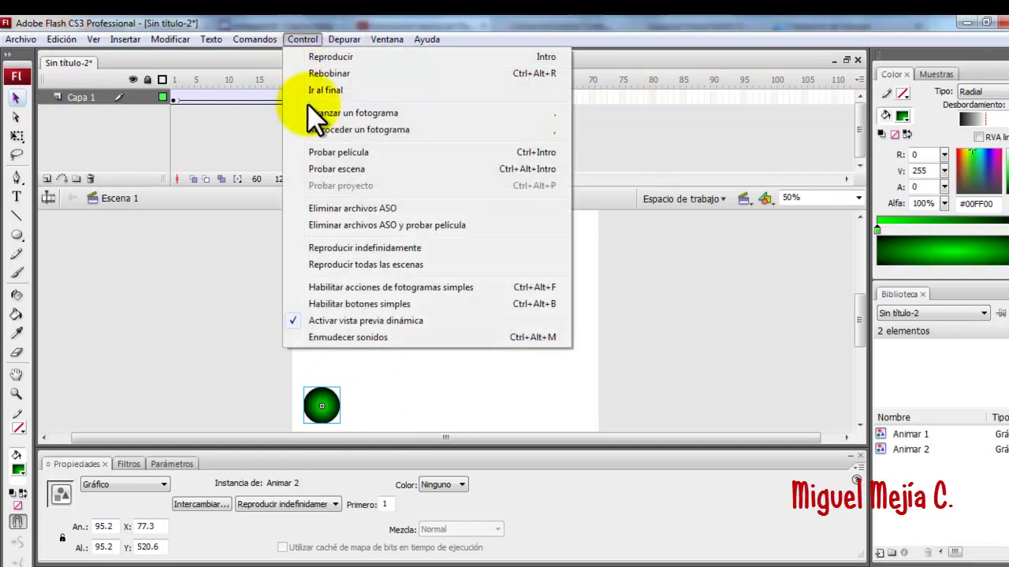
pyautogui.click(356, 150)
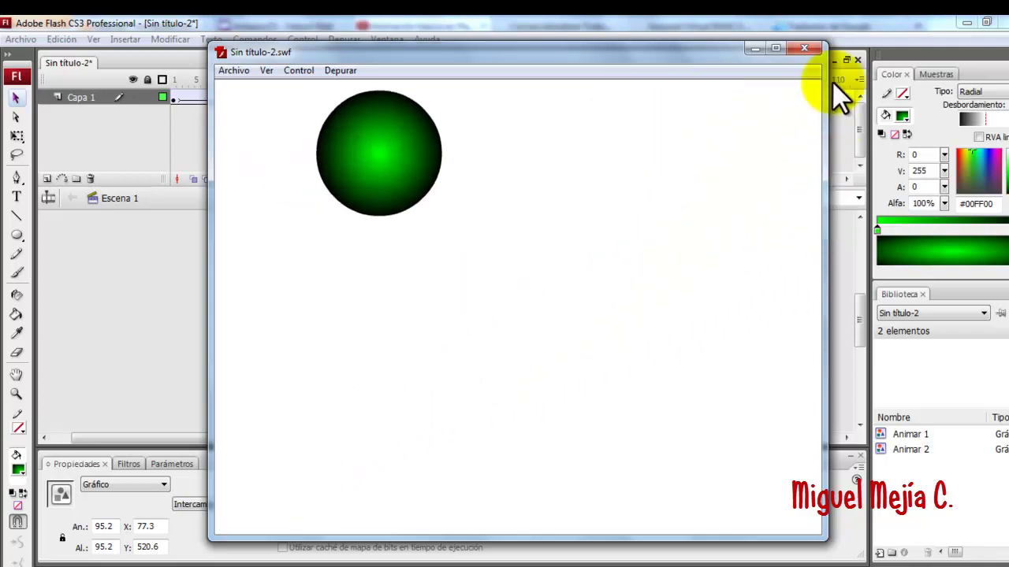
pyautogui.click(804, 49)
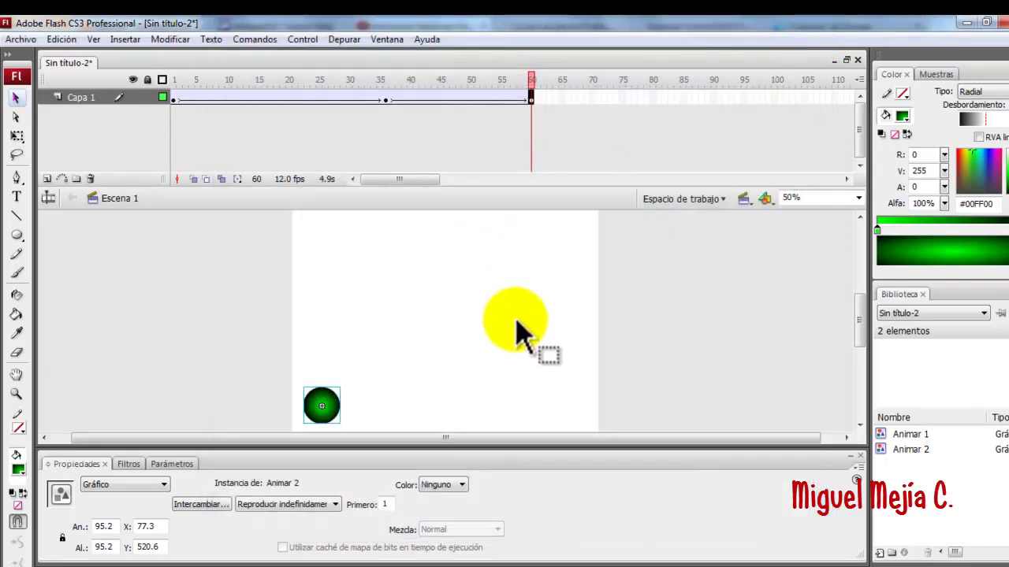
# Step: Insert a keyframe at frame 80 of Capa 1 and create a motion tween to it from keyframe 60
pyautogui.click(532, 99)
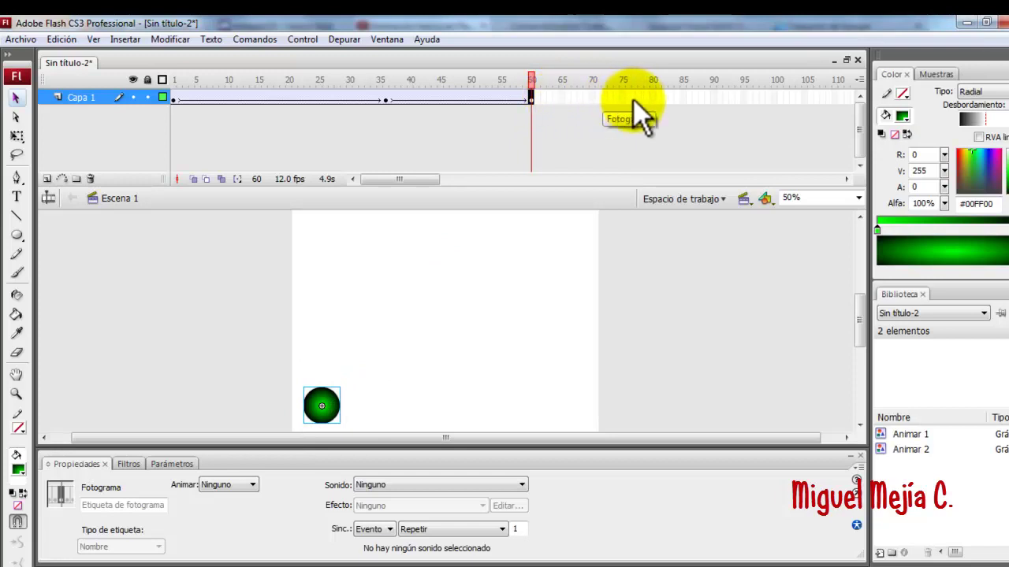
pyautogui.click(653, 99)
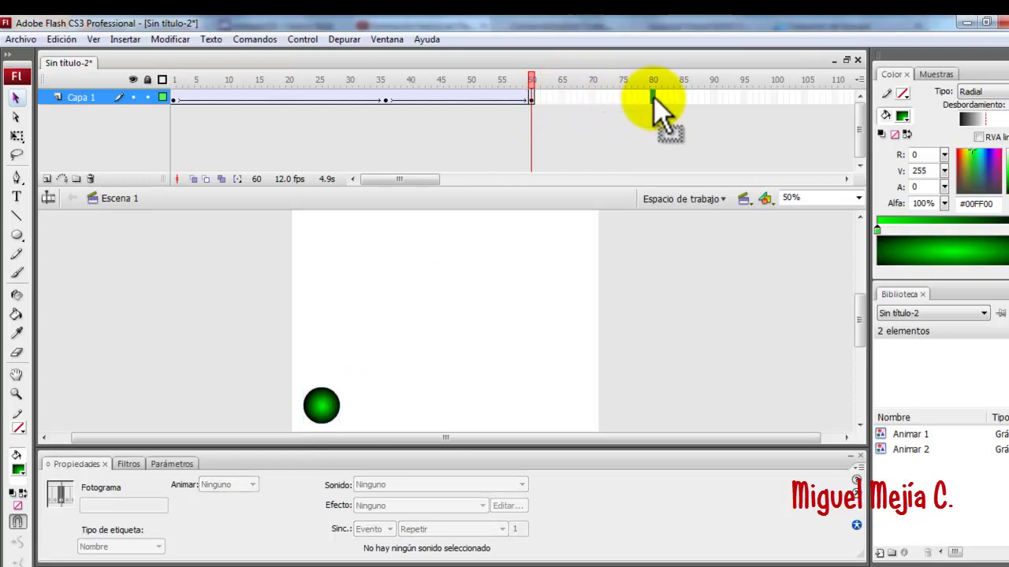
pyautogui.press('F6')
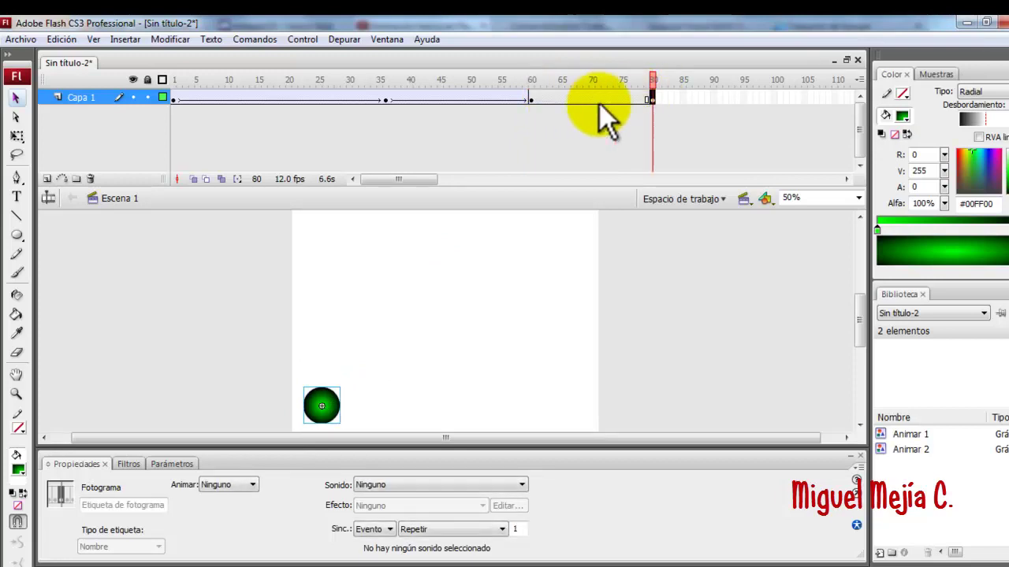
pyautogui.rightClick(608, 98)
pyautogui.click(615, 106)
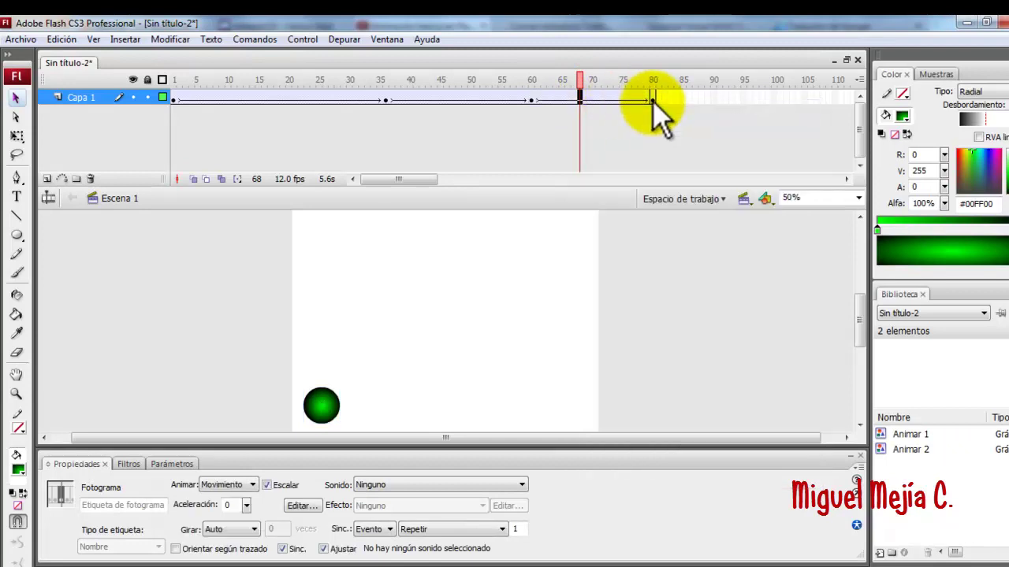
# Step: In keyframe 80, move the circle to the stage's centre, about X 396, Y 293, and enlarge it to about 1243 px
pyautogui.click(652, 100)
pyautogui.moveTo(323, 408); pyautogui.dragTo(444, 319)
pyautogui.click(18, 136)
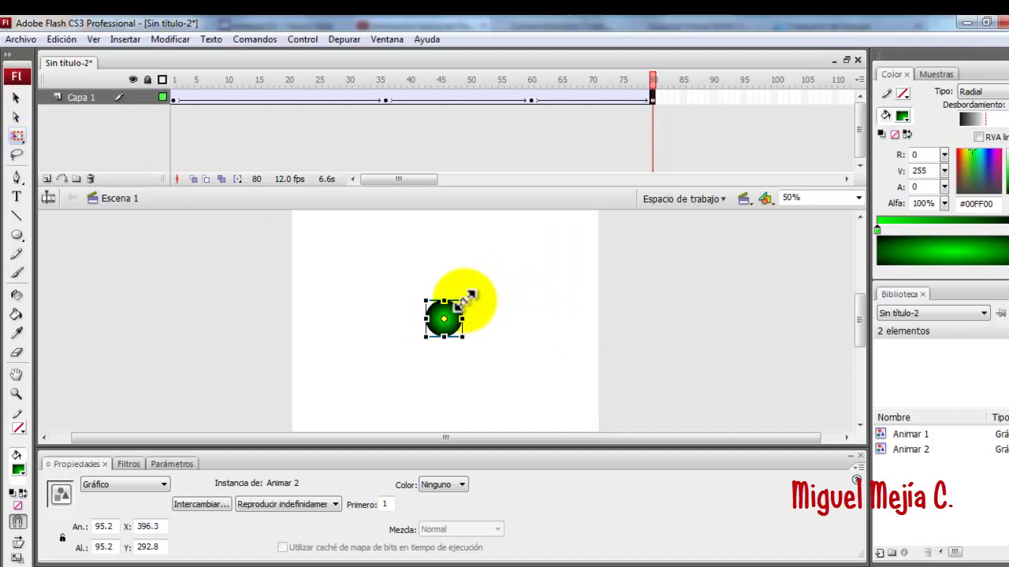
pyautogui.moveTo(465, 297); pyautogui.dragTo(812, 86)
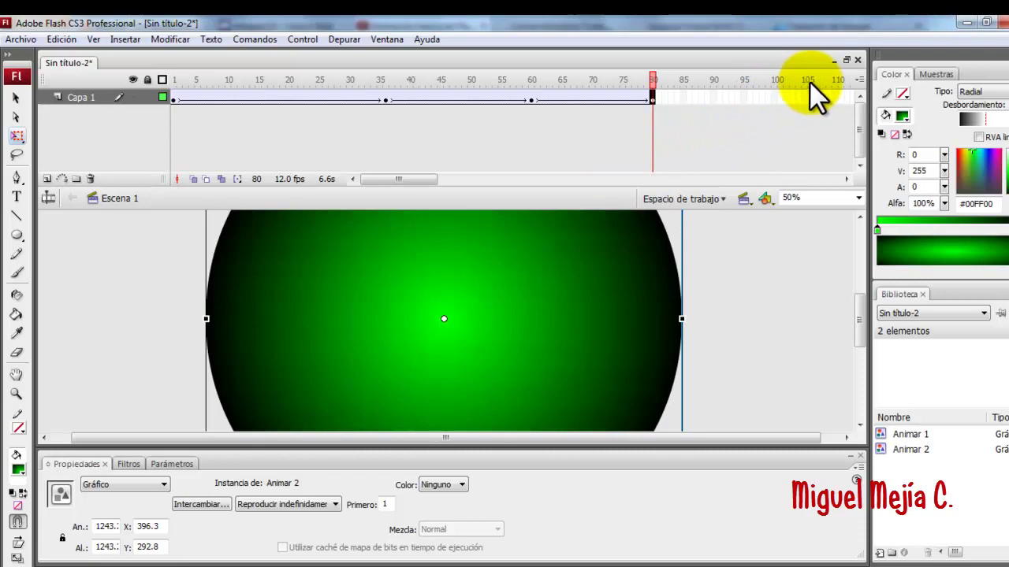
# Step: Test the movie to check the circle's enlargement up to keyframe 80, and close the preview
pyautogui.click(297, 42)
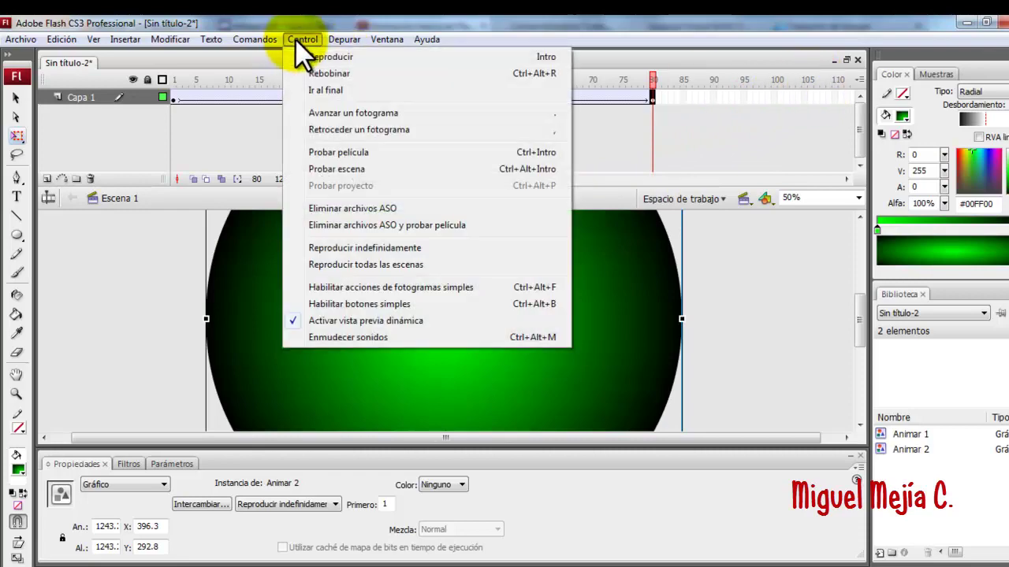
pyautogui.click(339, 151)
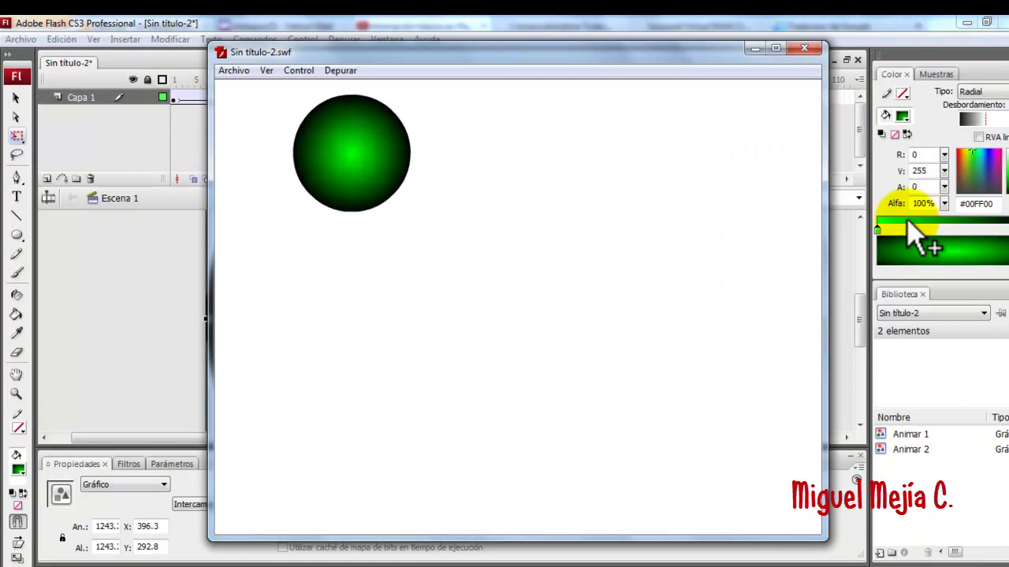
pyautogui.click(804, 48)
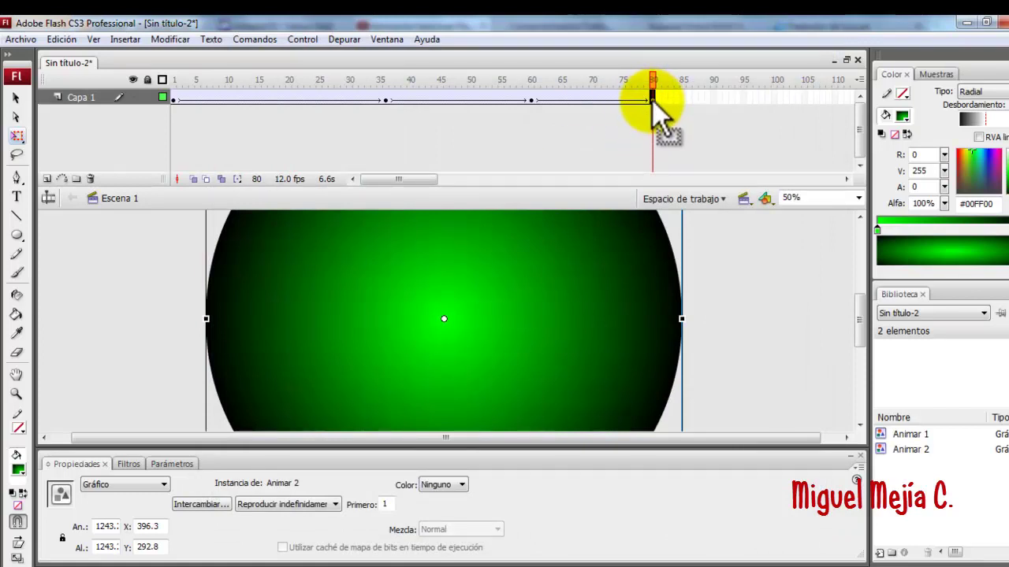
# Step: Insert a keyframe at frame 100 of Capa 1 to hold the enlarged circle, and move the playhead to frame 84
pyautogui.click(846, 179)
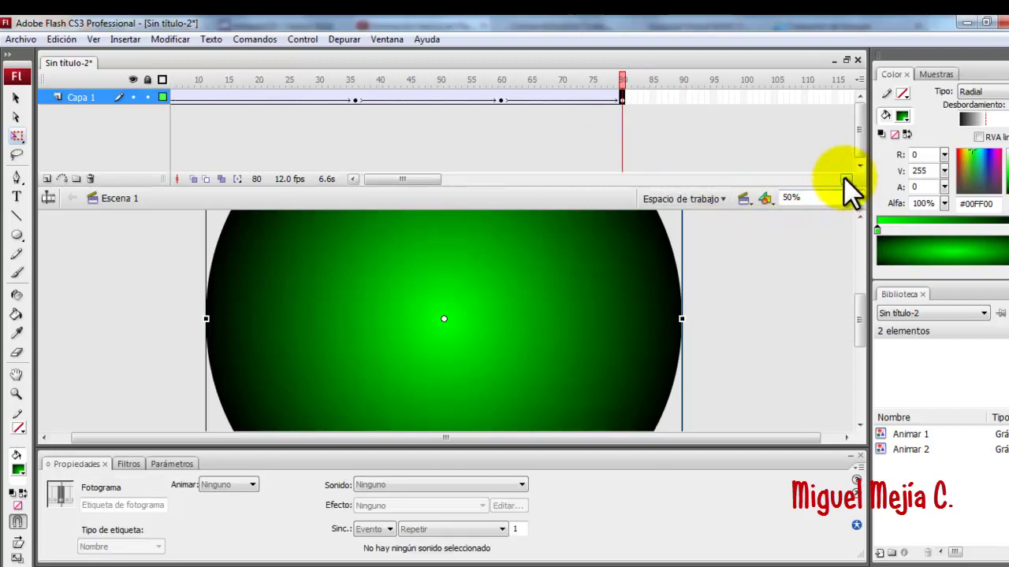
pyautogui.click(846, 179)
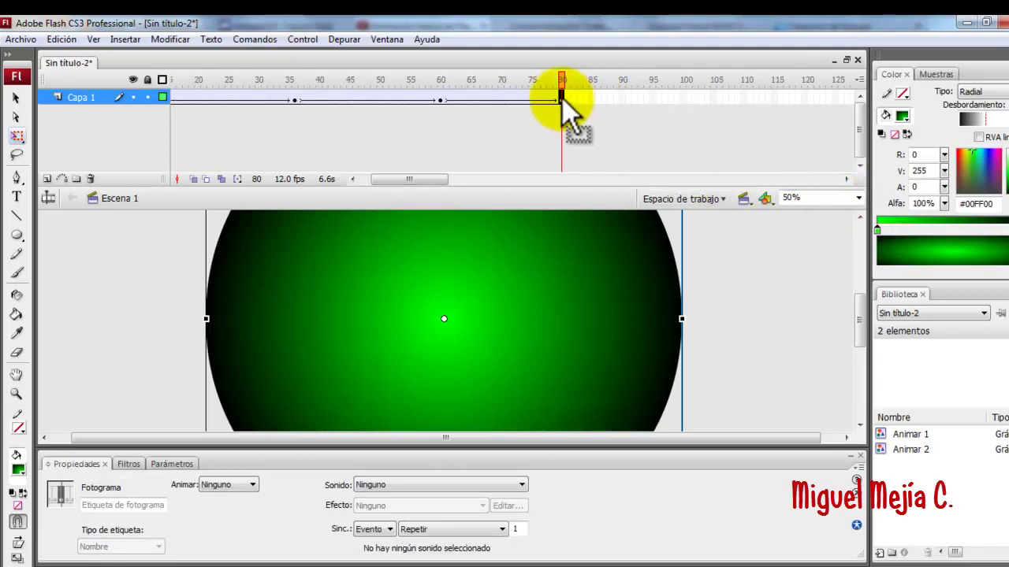
pyautogui.moveTo(686, 97); pyautogui.dragTo(587, 76)
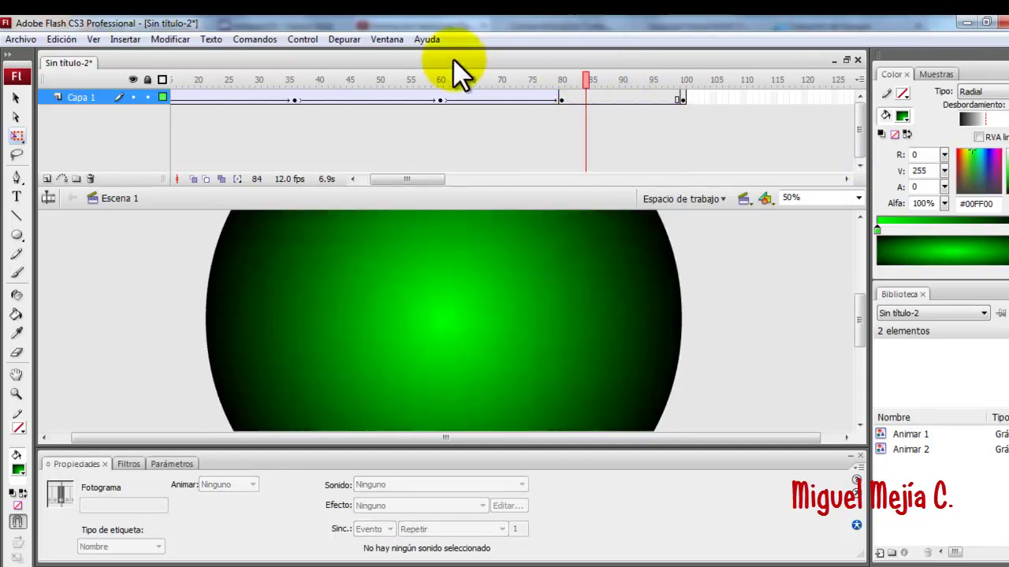
# Step: Test the movie to check the circle's hold from frame 80 to 100, and close the preview
pyautogui.click(303, 40)
pyautogui.click(357, 154)
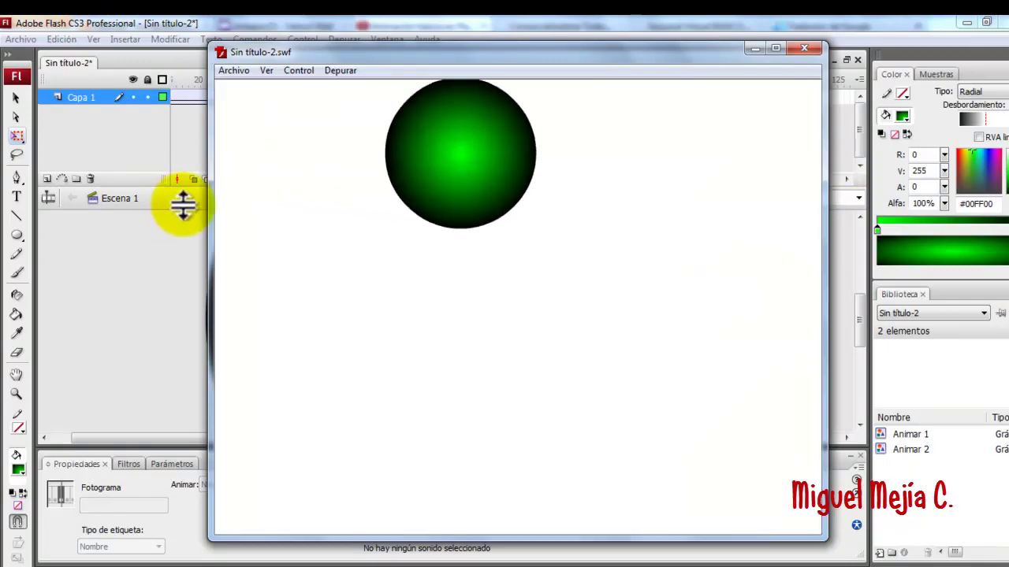
pyautogui.click(812, 49)
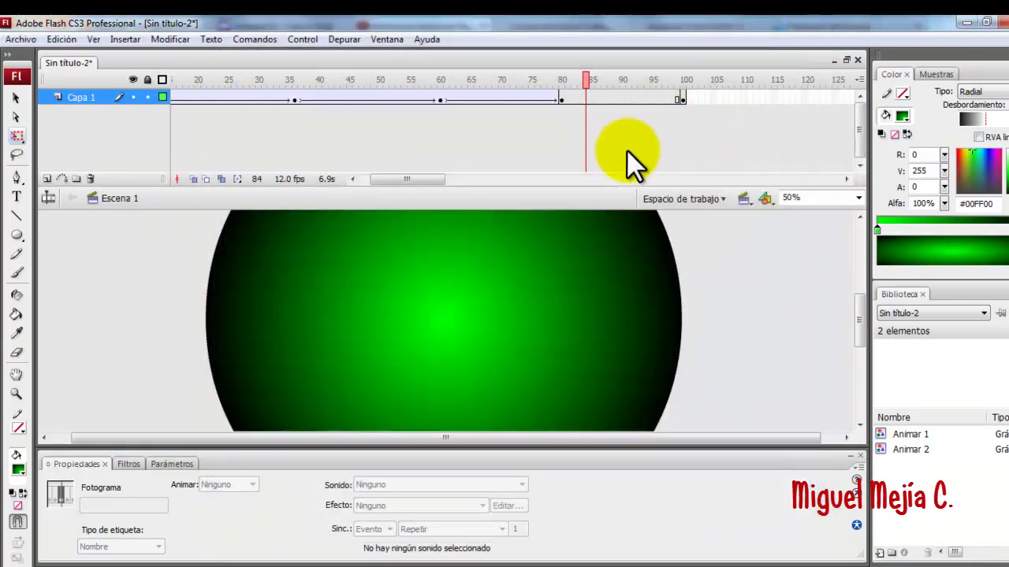
# Step: Compare the circle in keyframes 1, 36, 60, 80 and 100 of Capa 1, and scrub the timeline back to frame 1
pyautogui.click(563, 99)
pyautogui.click(684, 99)
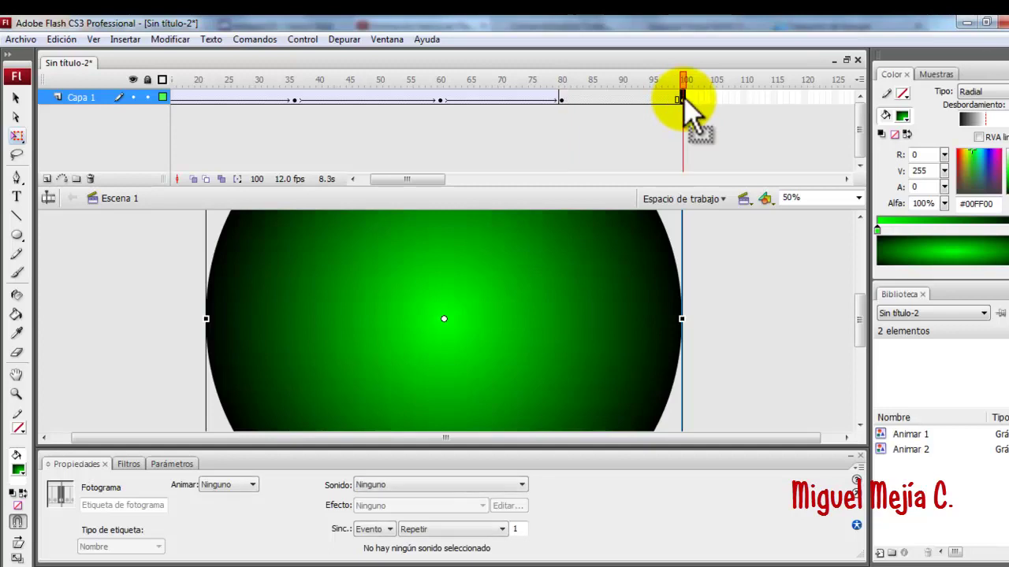
pyautogui.moveTo(404, 182); pyautogui.dragTo(367, 181)
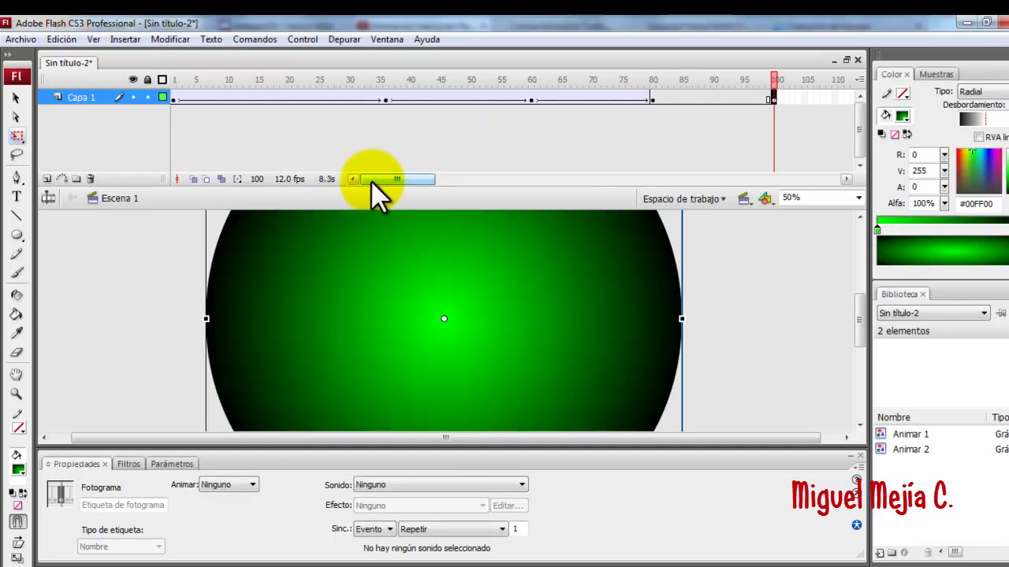
pyautogui.click(174, 99)
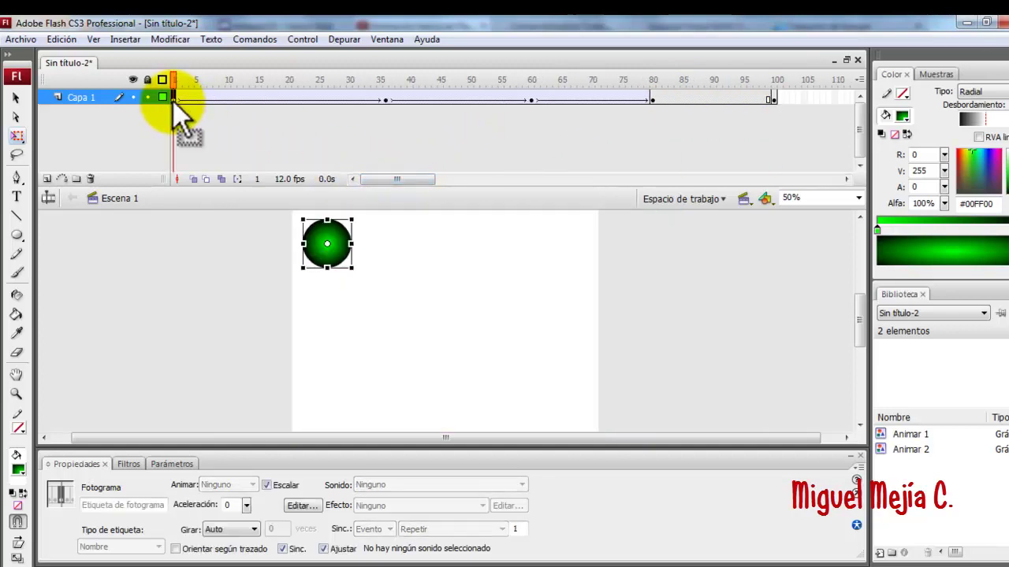
pyautogui.click(387, 99)
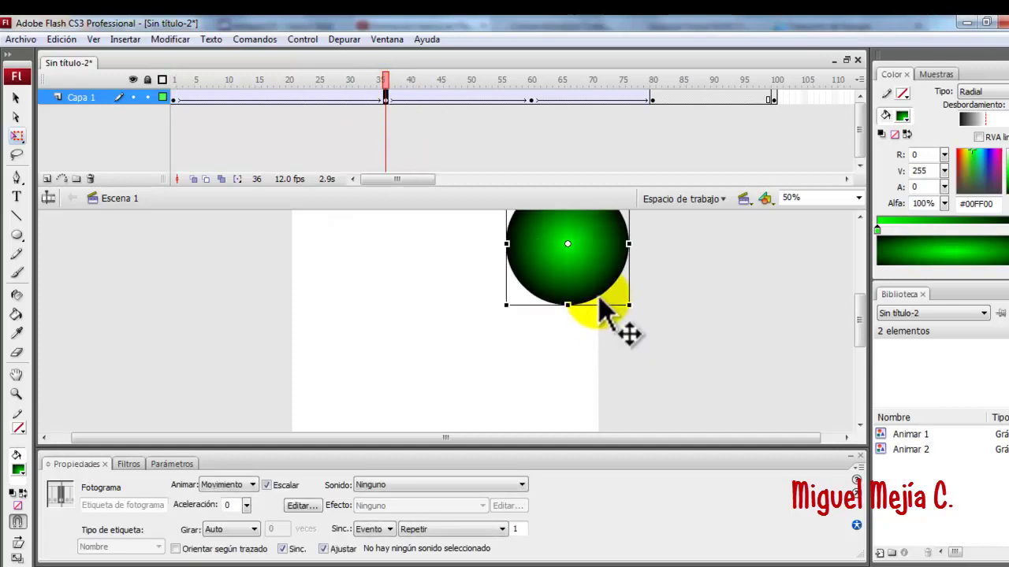
pyautogui.click(16, 98)
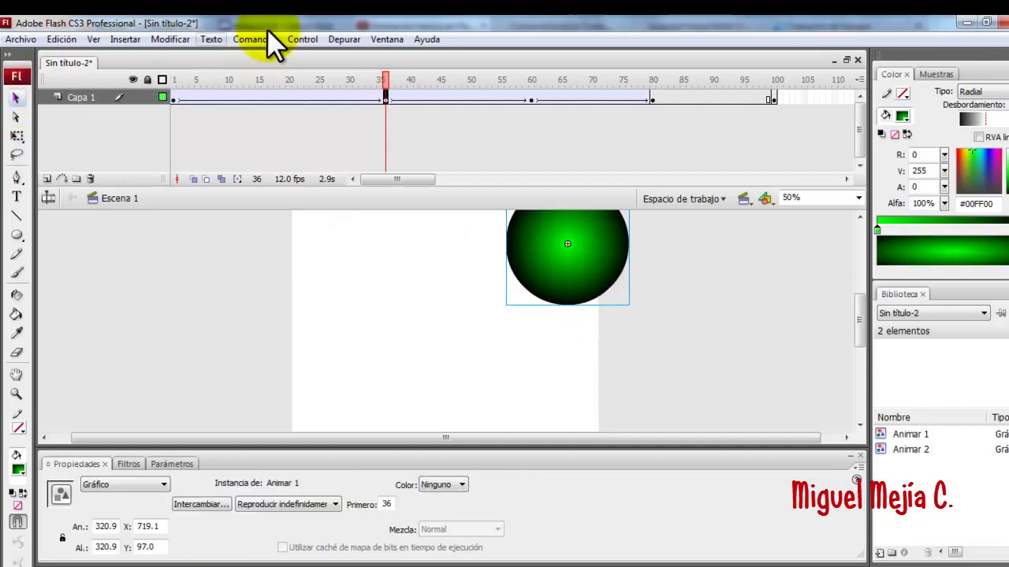
pyautogui.click(532, 100)
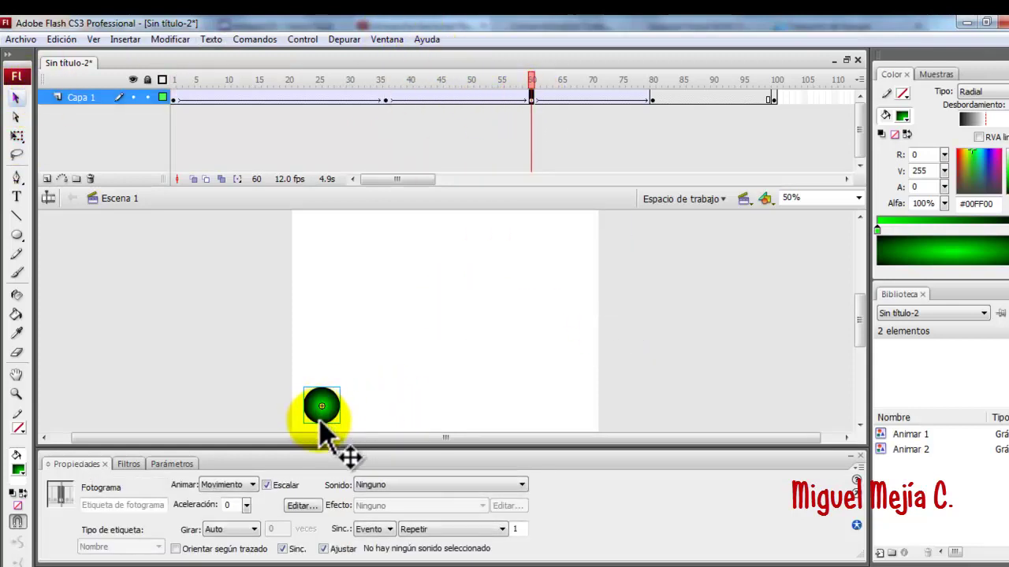
pyautogui.click(653, 100)
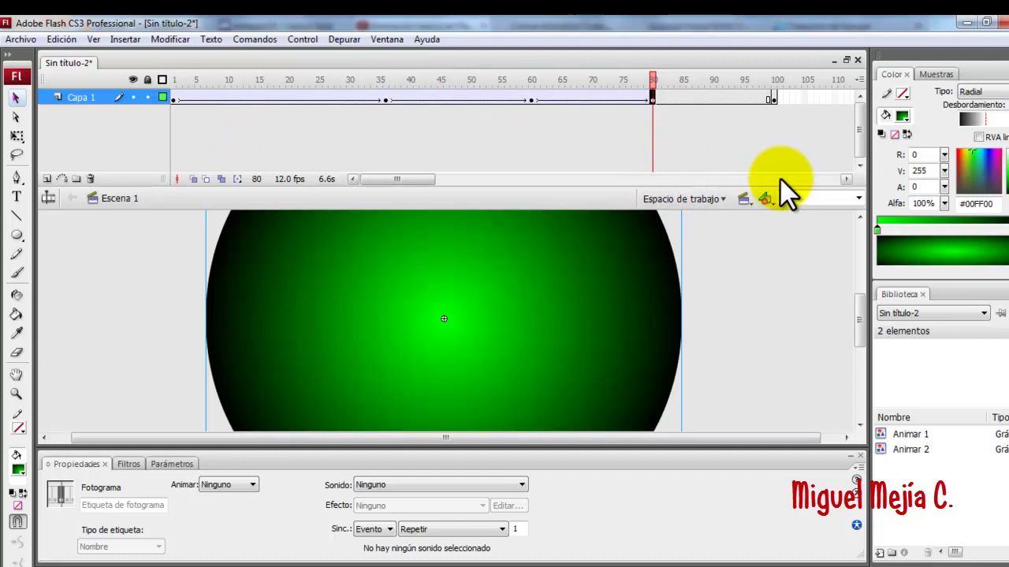
pyautogui.moveTo(650, 78); pyautogui.dragTo(384, 79)
pyautogui.moveTo(385, 78); pyautogui.dragTo(168, 87)
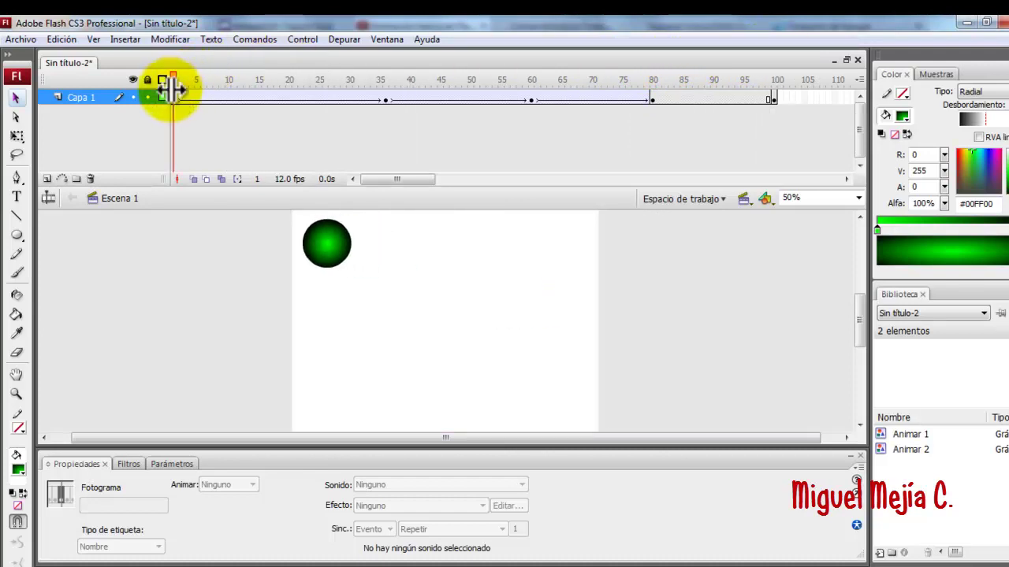
# Step: Insert five regular frames at frame 86 of Capa 1 to lengthen the hold between keyframes 80 and 100
pyautogui.click(683, 98)
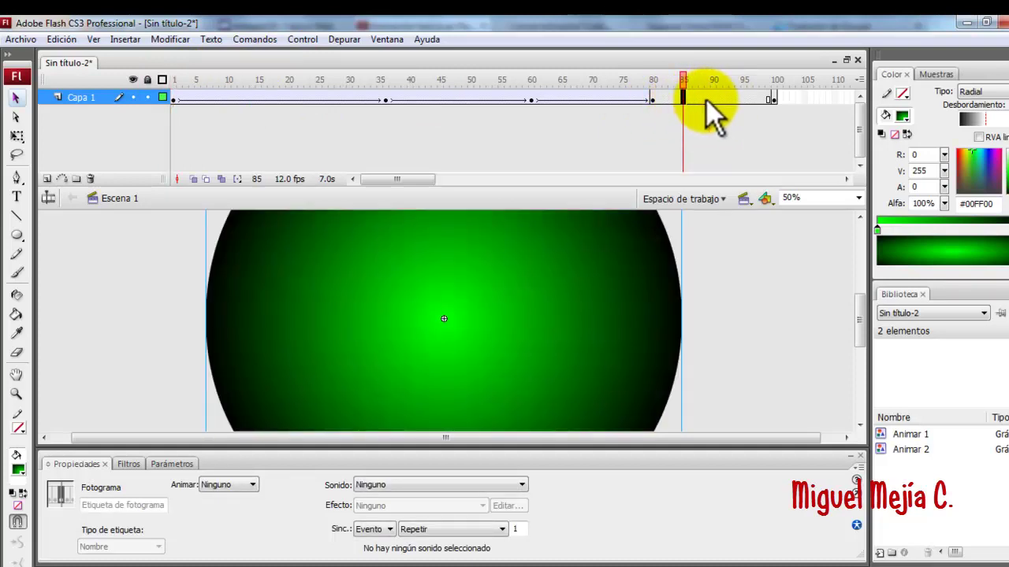
pyautogui.click(718, 97)
pyautogui.click(691, 100)
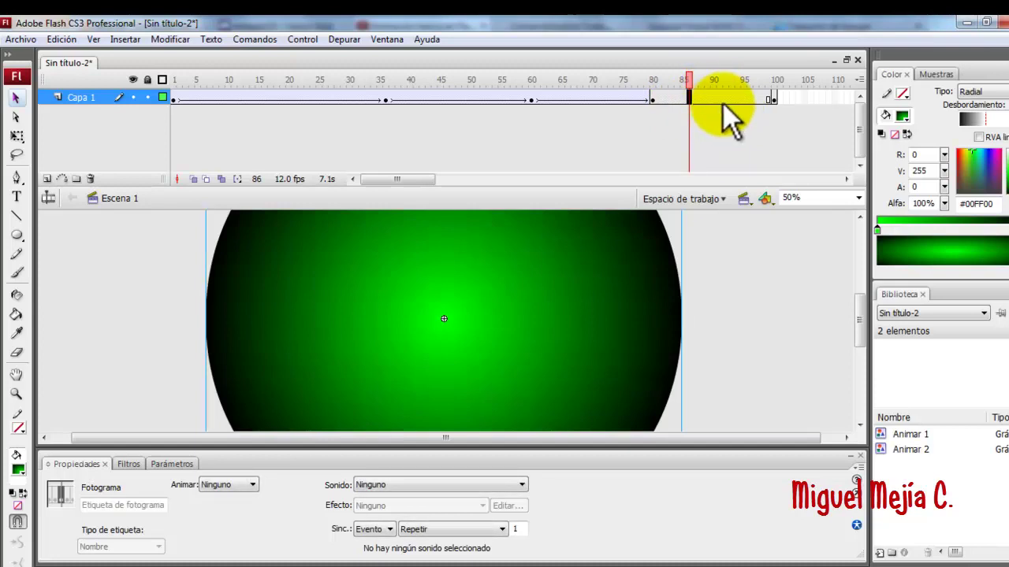
pyautogui.press('F5')
pyautogui.press('F5')
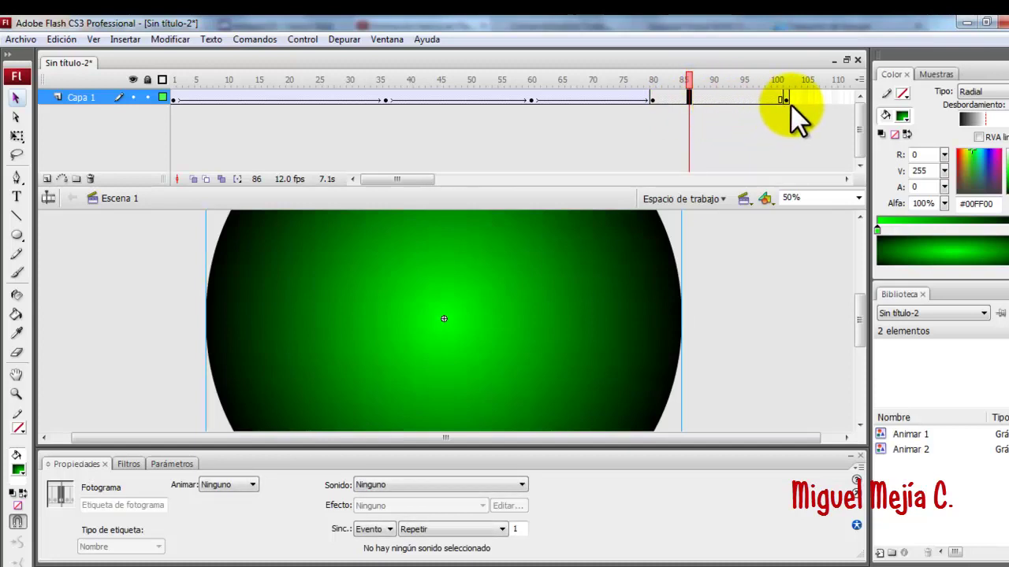
pyautogui.press('F5')
pyautogui.press('F5')
pyautogui.press('F5')
# Step: Extend the hold after keyframe 80 further by inserting more regular frames at frames 86 and 90
pyautogui.click(124, 39)
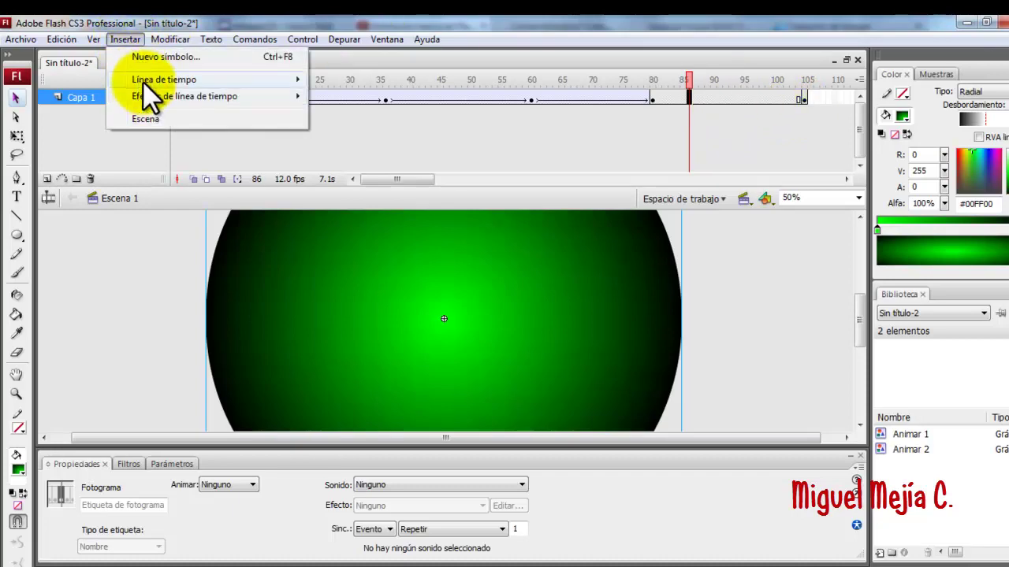
pyautogui.moveTo(146, 86)
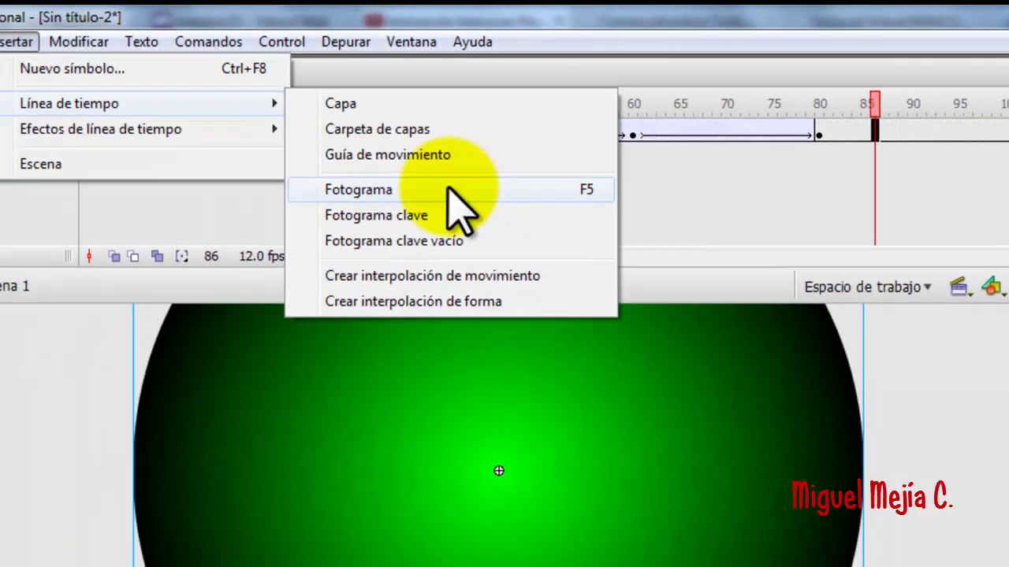
pyautogui.click(503, 246)
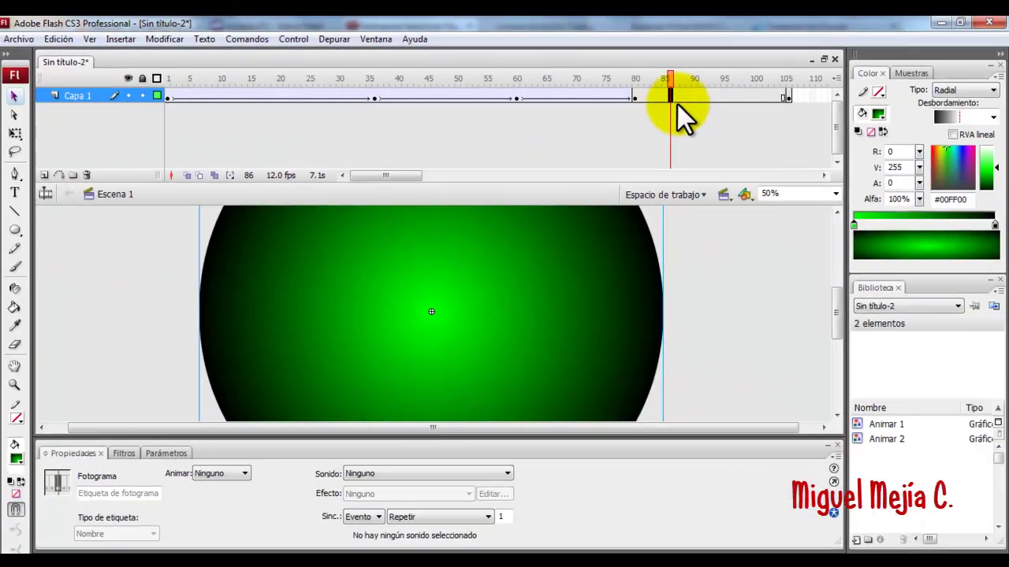
pyautogui.click(695, 96)
pyautogui.press('F5')
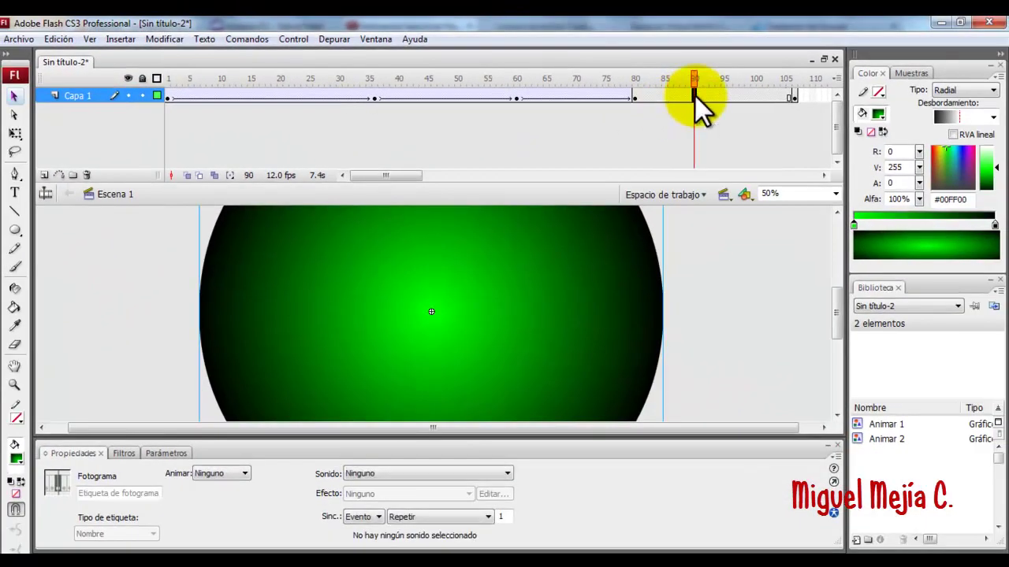
pyautogui.press('F5')
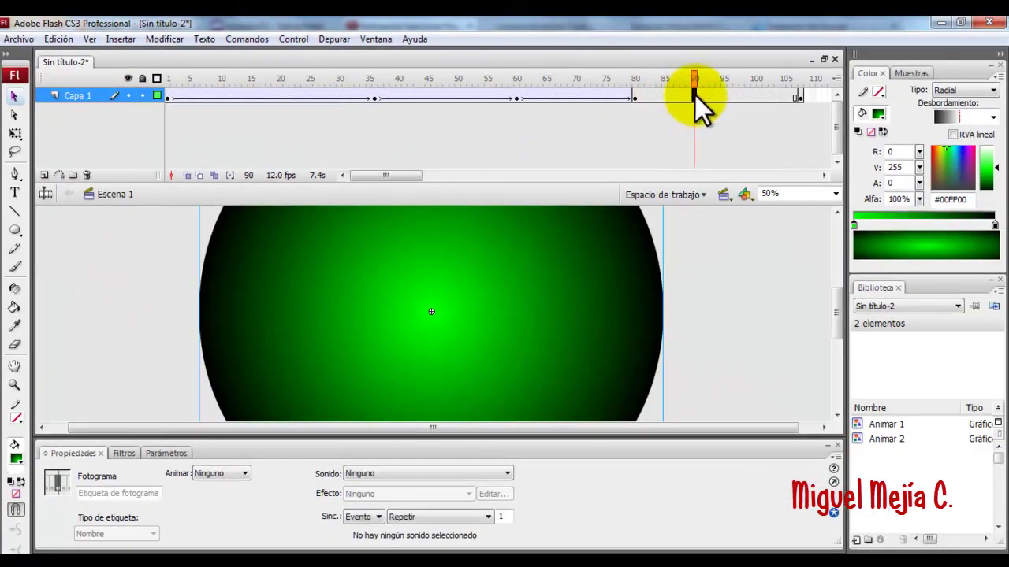
# Step: Remove frames at frame 82 of Capa 1 to shorten the hold, bringing the last keyframe back to frame 99
pyautogui.click(647, 98)
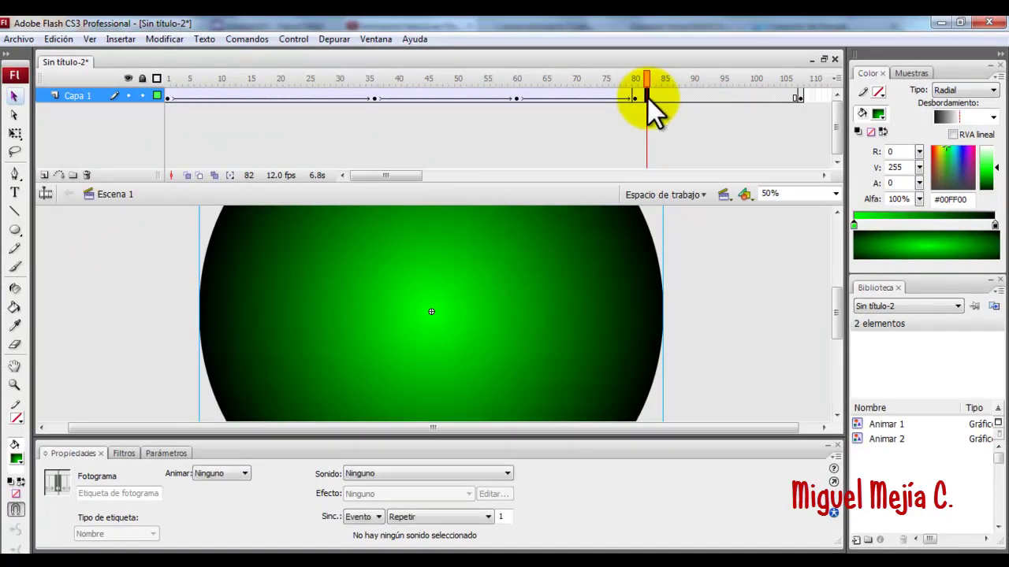
pyautogui.hotkey('shift', 'F5')
pyautogui.hotkey('shift', 'F5')
pyautogui.hotkey('shift', 'F5')
pyautogui.hotkey('shift', 'F5')
pyautogui.hotkey('shift', 'F5')
pyautogui.hotkey('shift', 'F5')
pyautogui.hotkey('shift', 'F5')
pyautogui.hotkey('shift', 'F5')
pyautogui.hotkey('shift', 'F5')
pyautogui.hotkey('shift', 'F5')
pyautogui.hotkey('shift', 'F5')
pyautogui.hotkey('shift', 'F5')
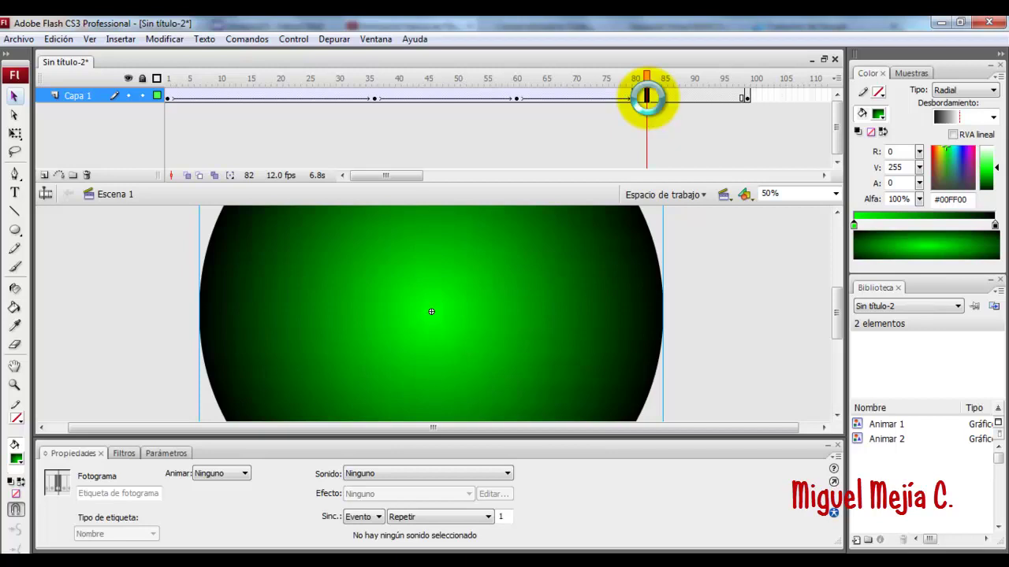